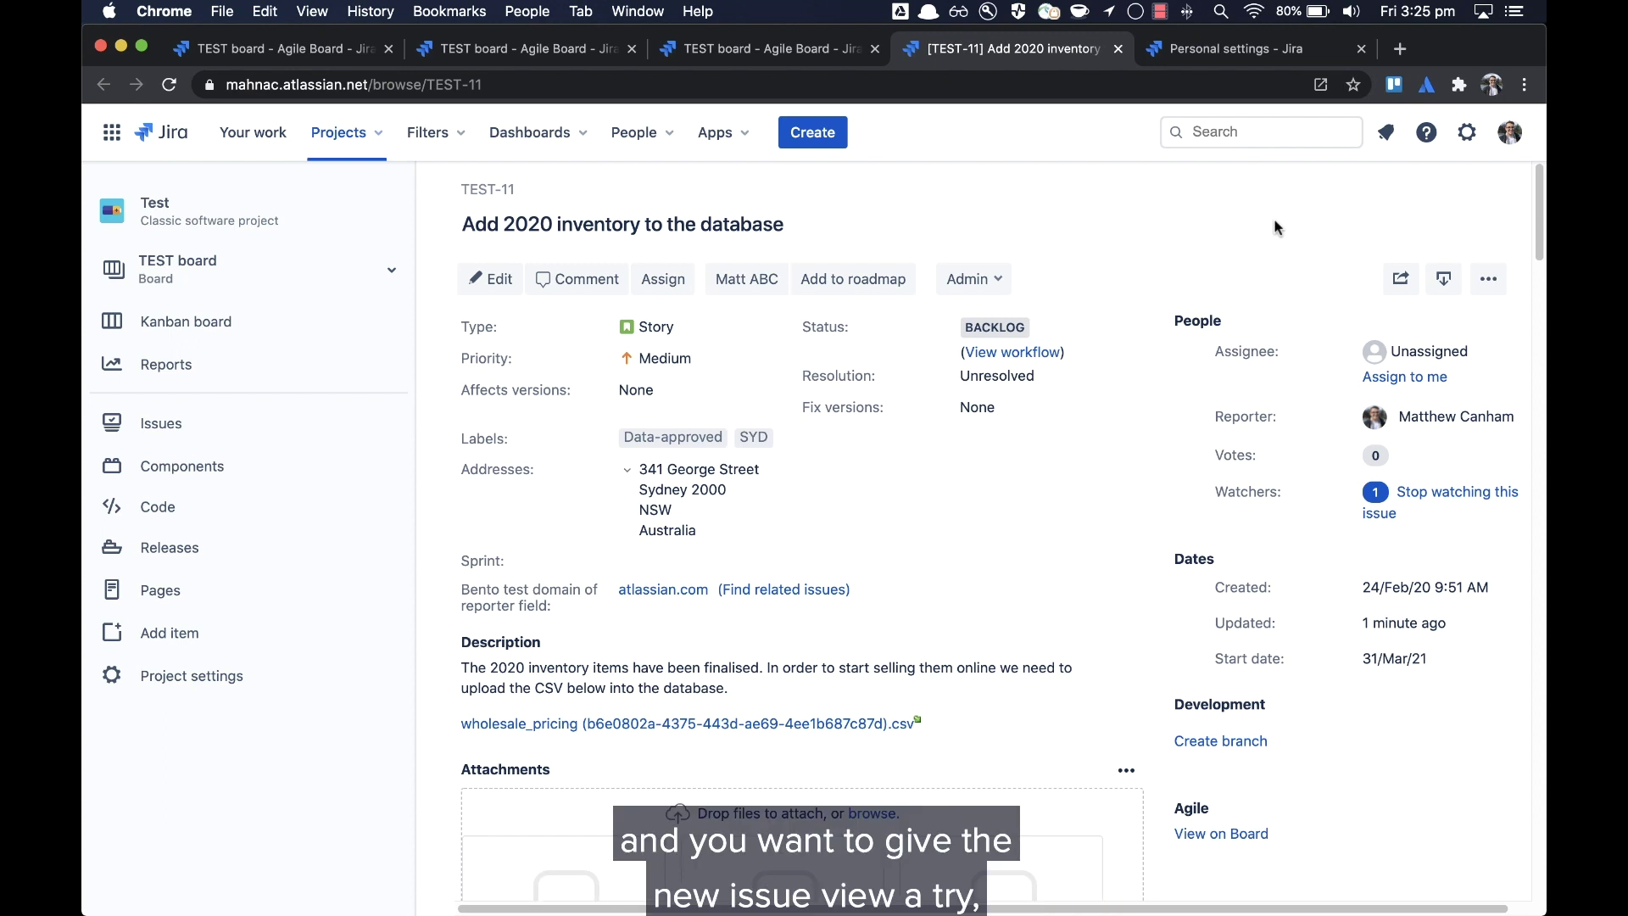
- Turn on the New Jira issue view under Jira labs in Personal settings
left_click(1509, 136)
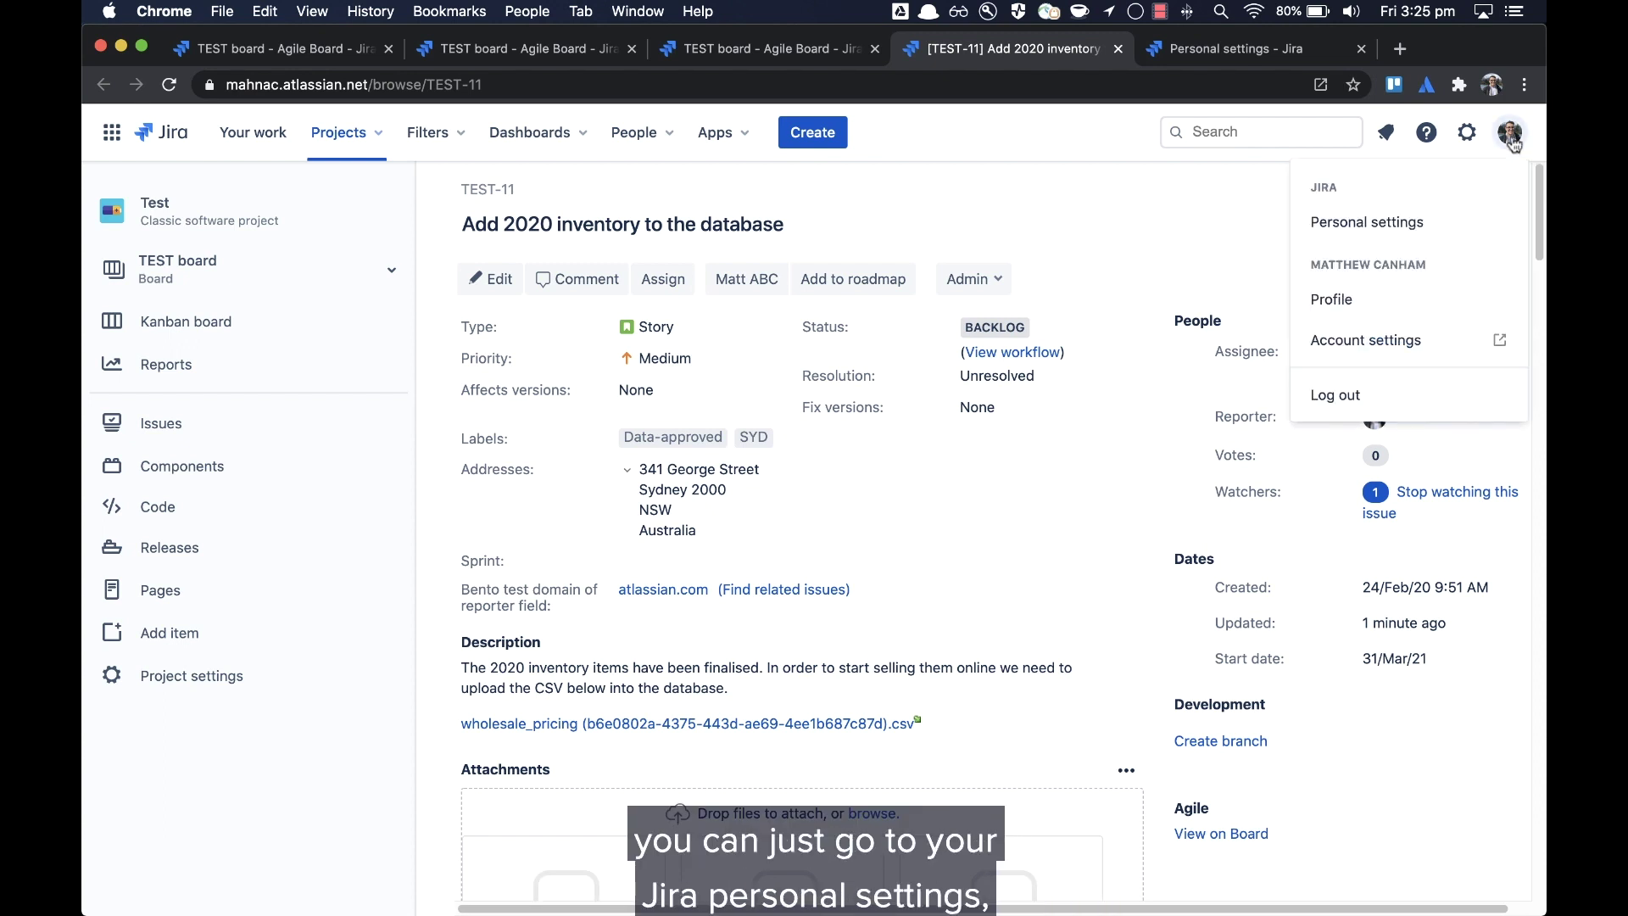
left_click(1433, 225)
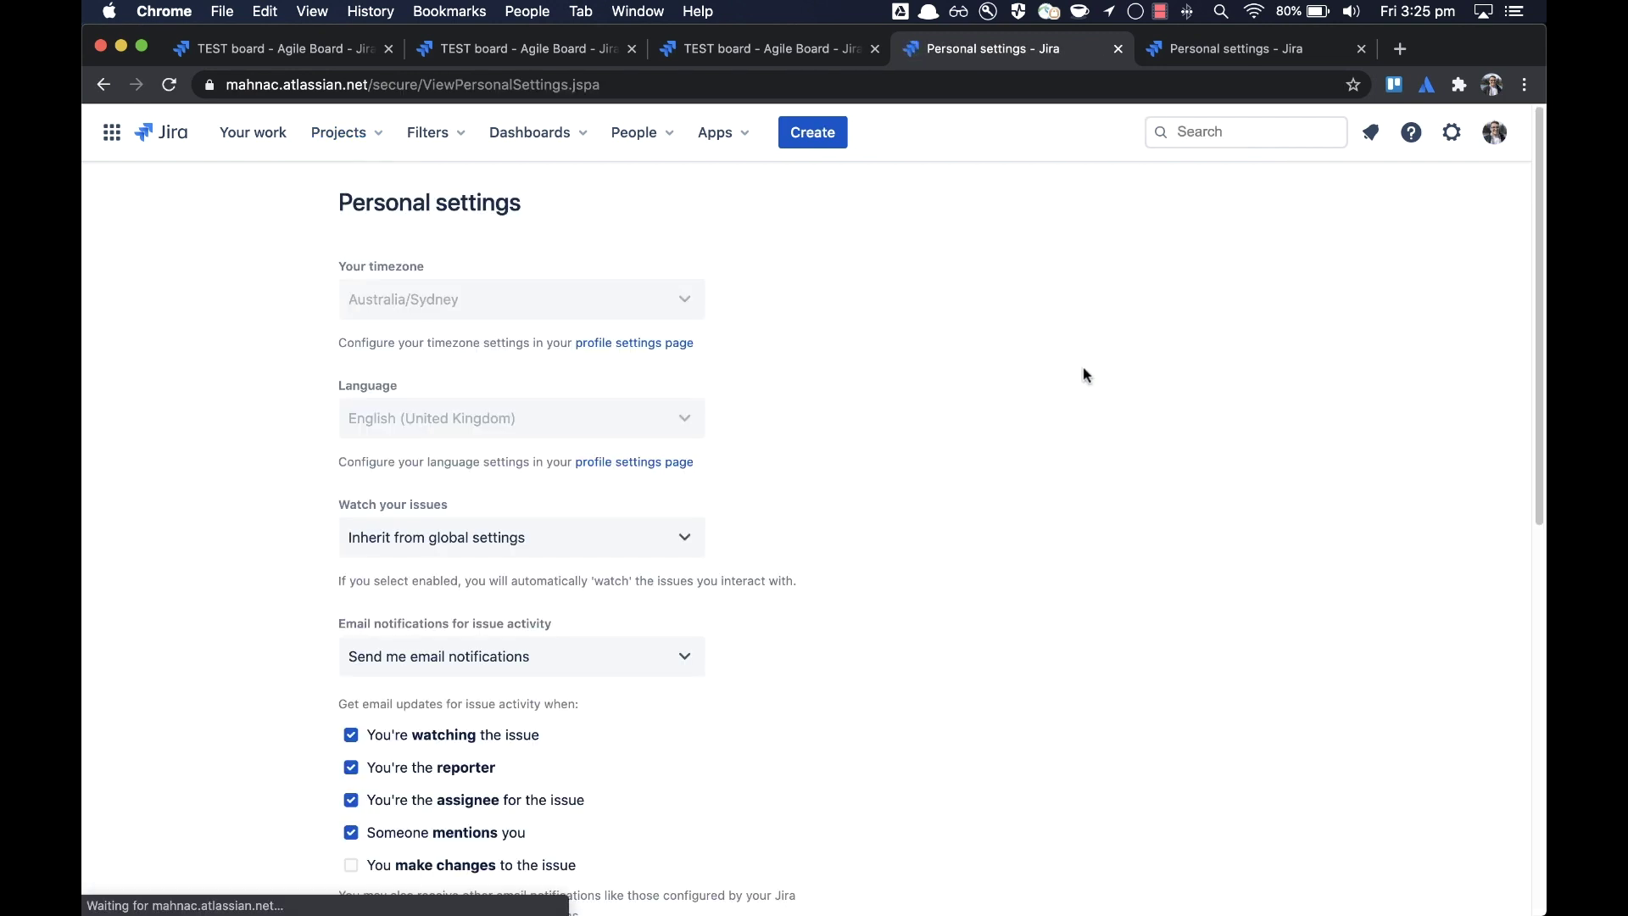
scroll(567, 816, "down", 3)
scroll(567, 815, "down", 5)
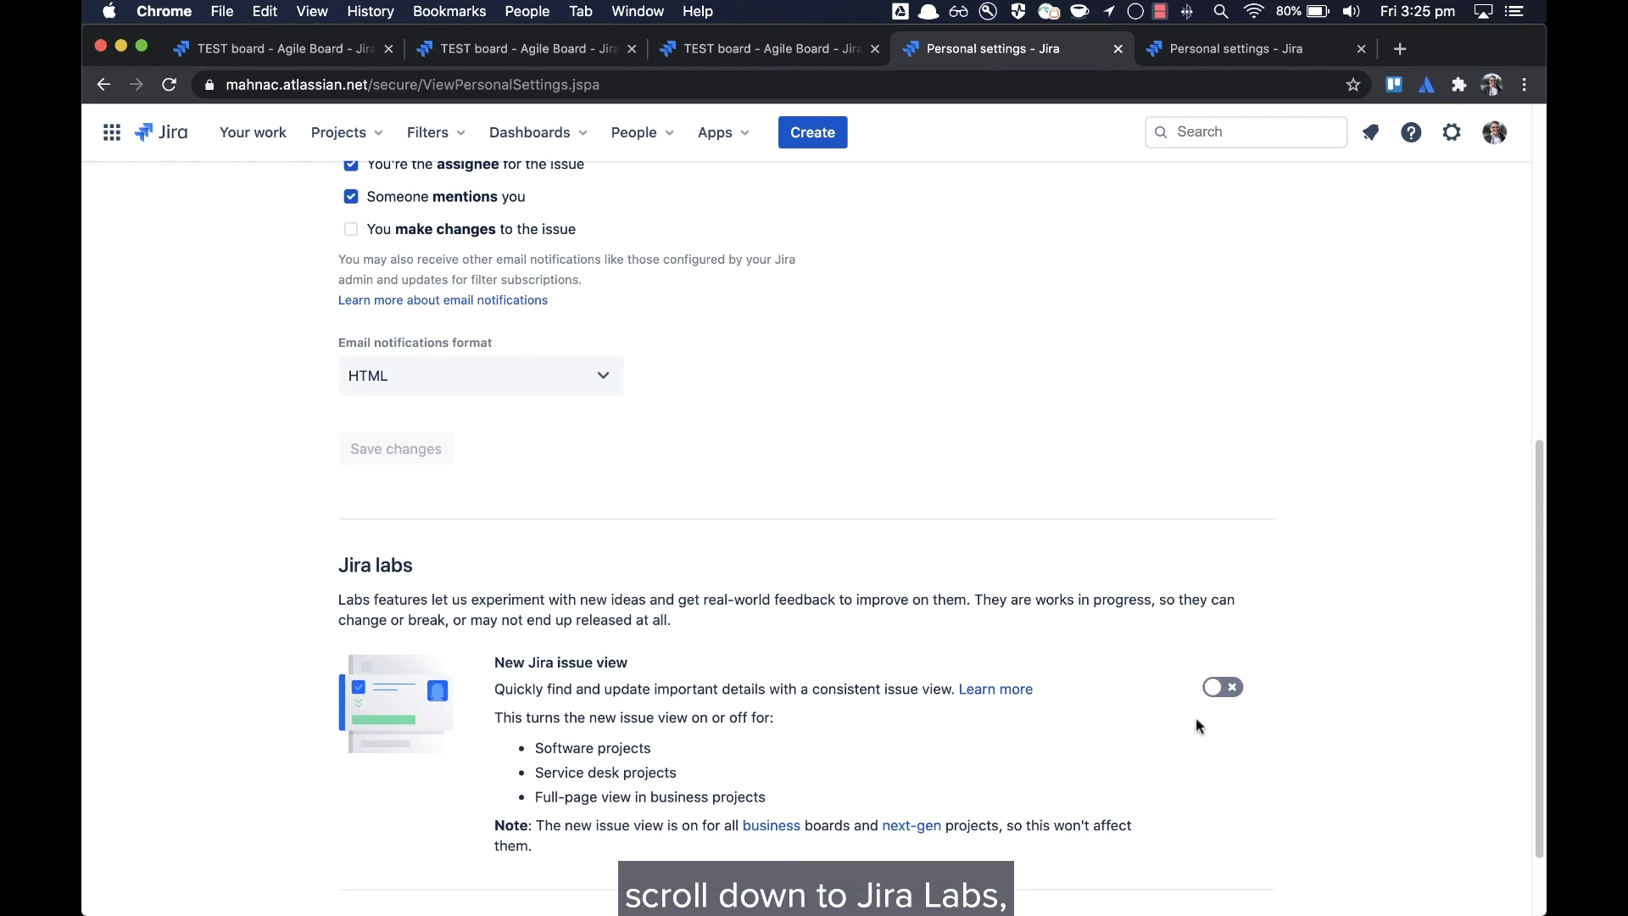
left_click(1223, 687)
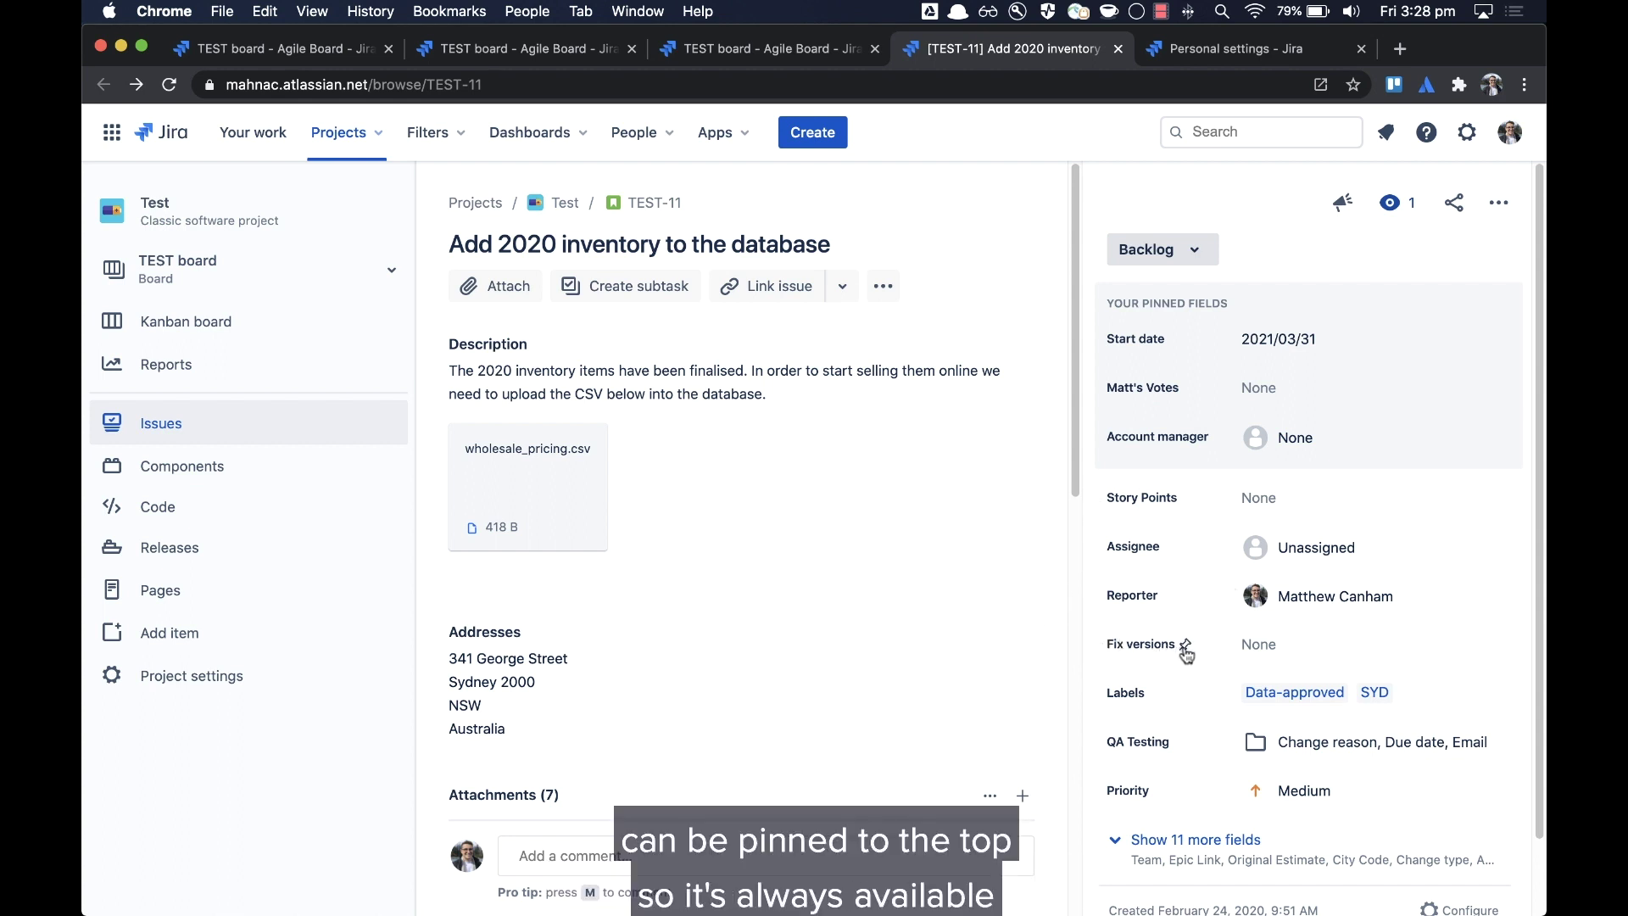
- Pin Fix versions to the top of TEST-11's details and reveal the 11 extra fields
left_click(1185, 648)
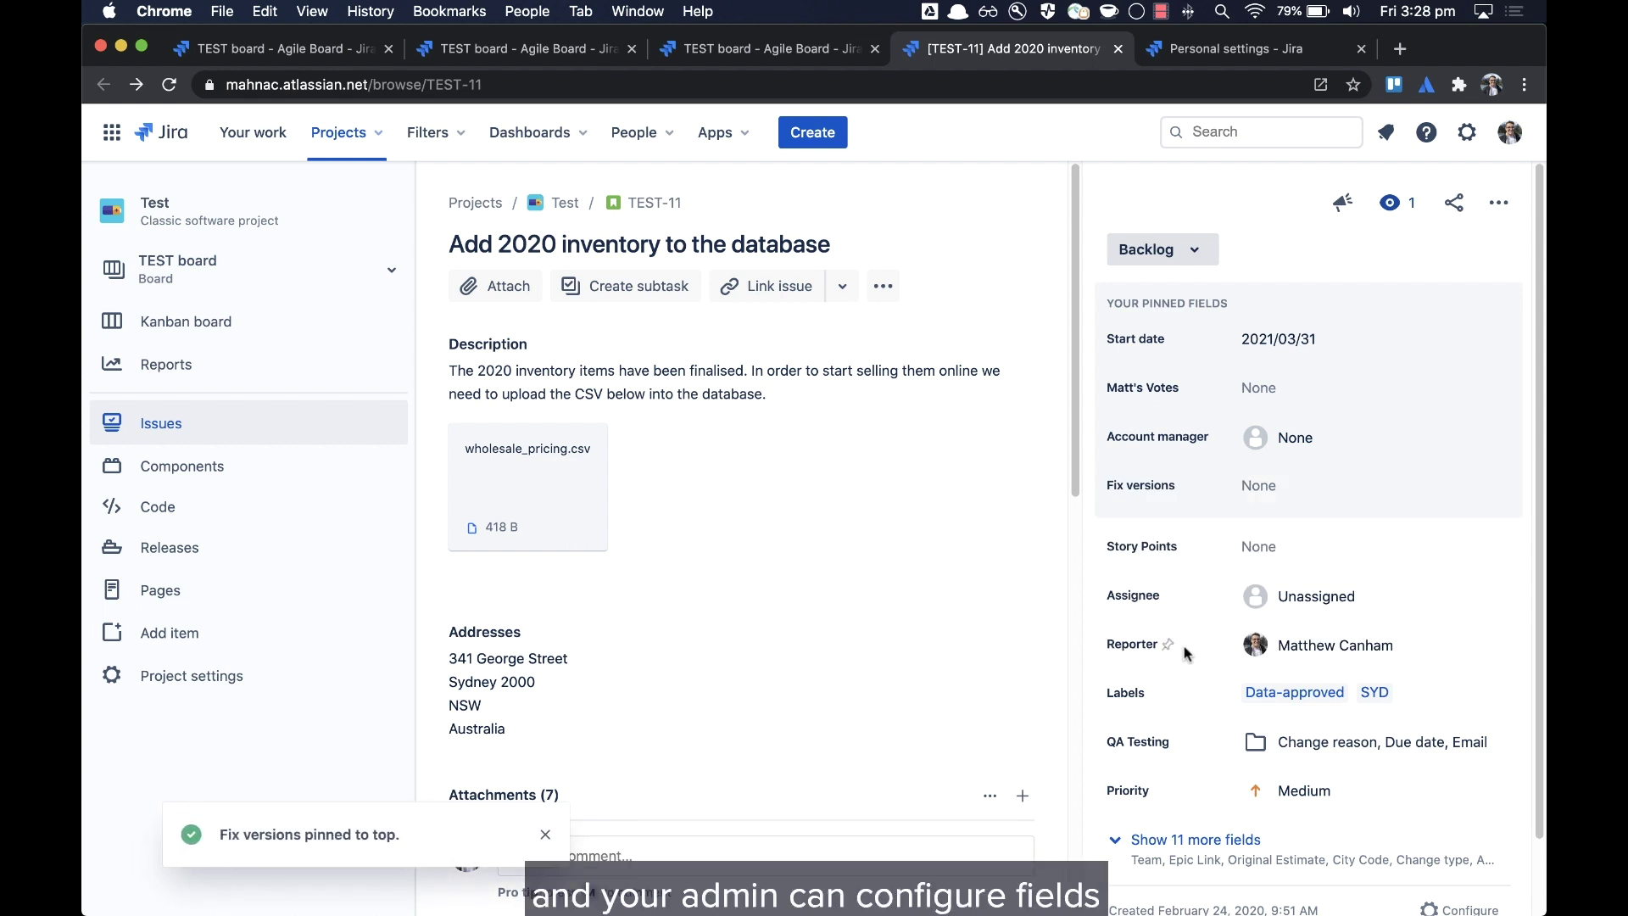
scroll(1185, 652, "down", 2)
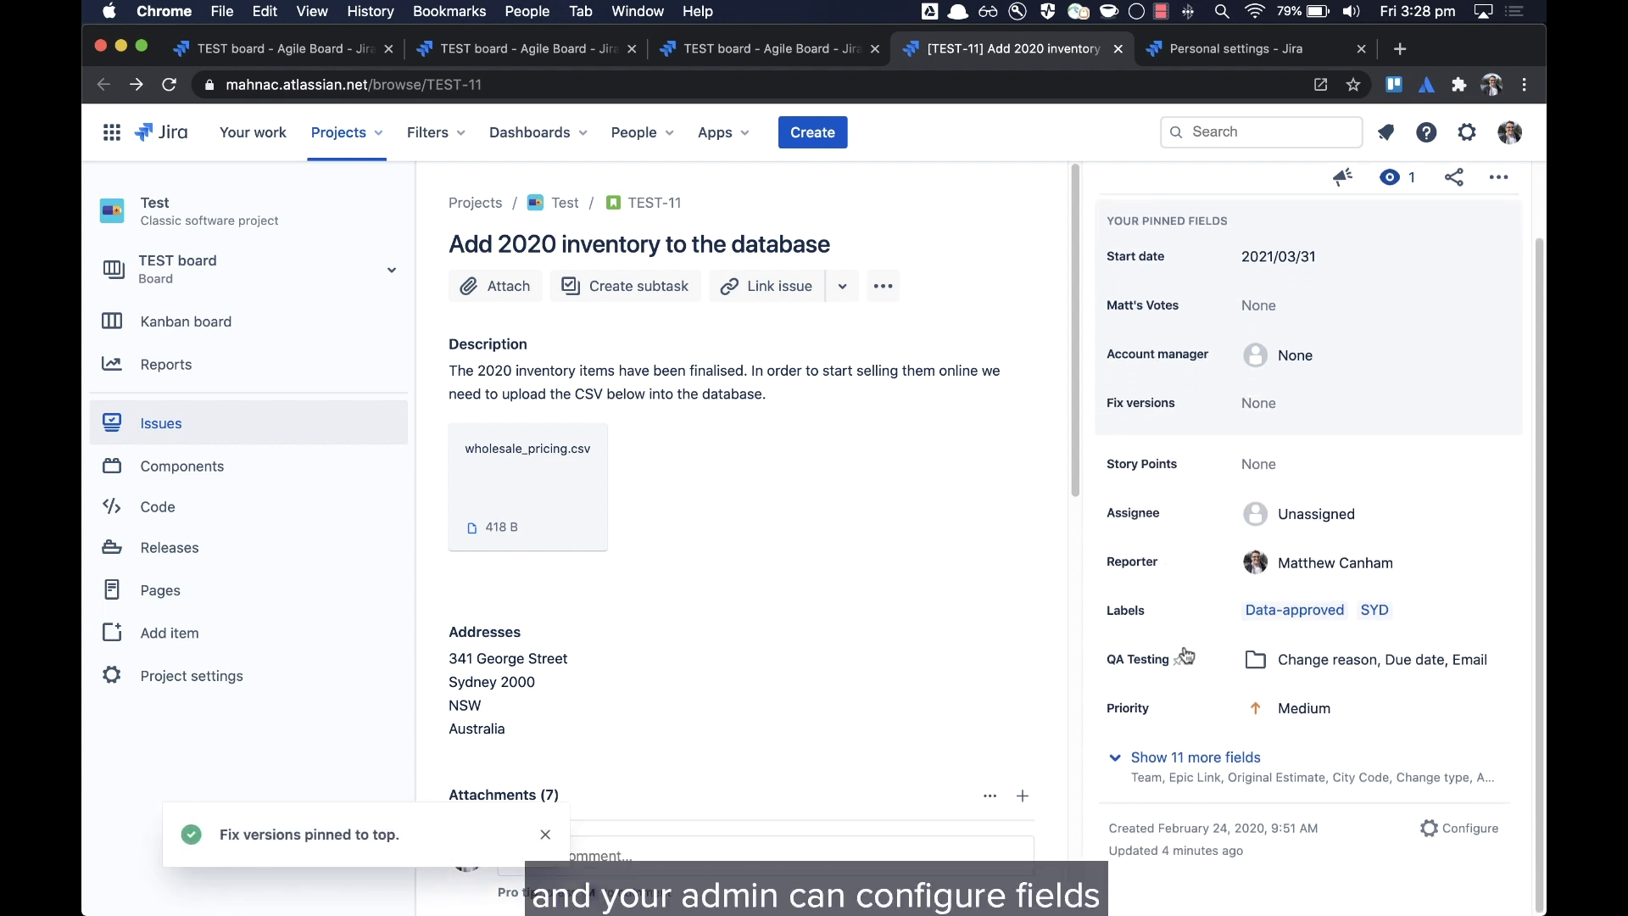
left_click(1171, 756)
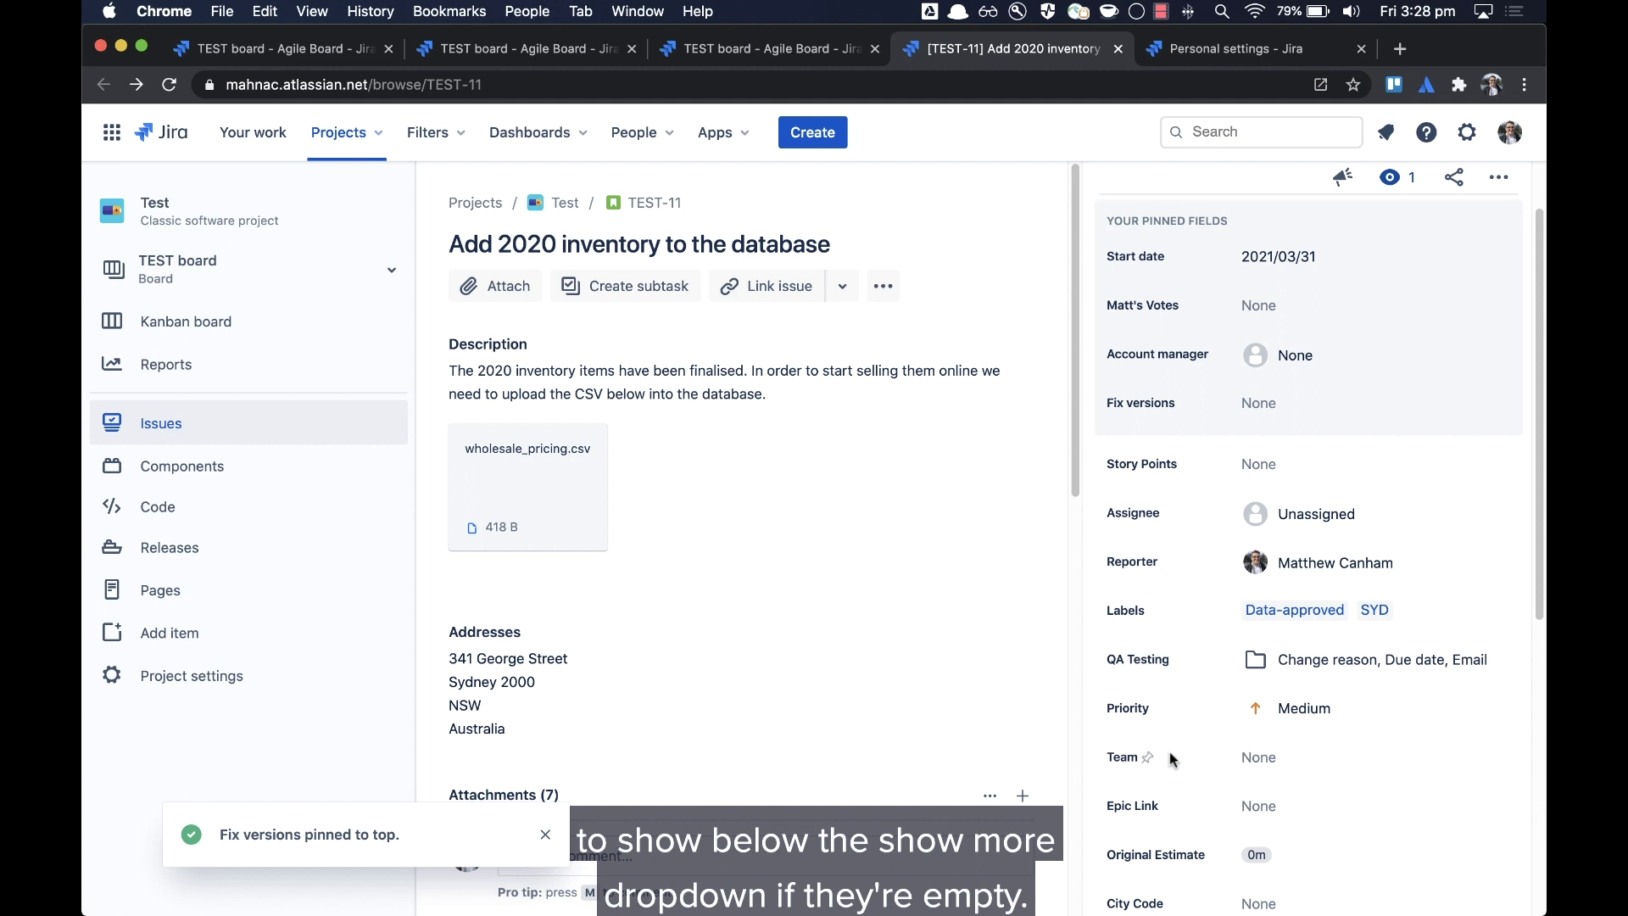
scroll(1168, 751, "down", 1)
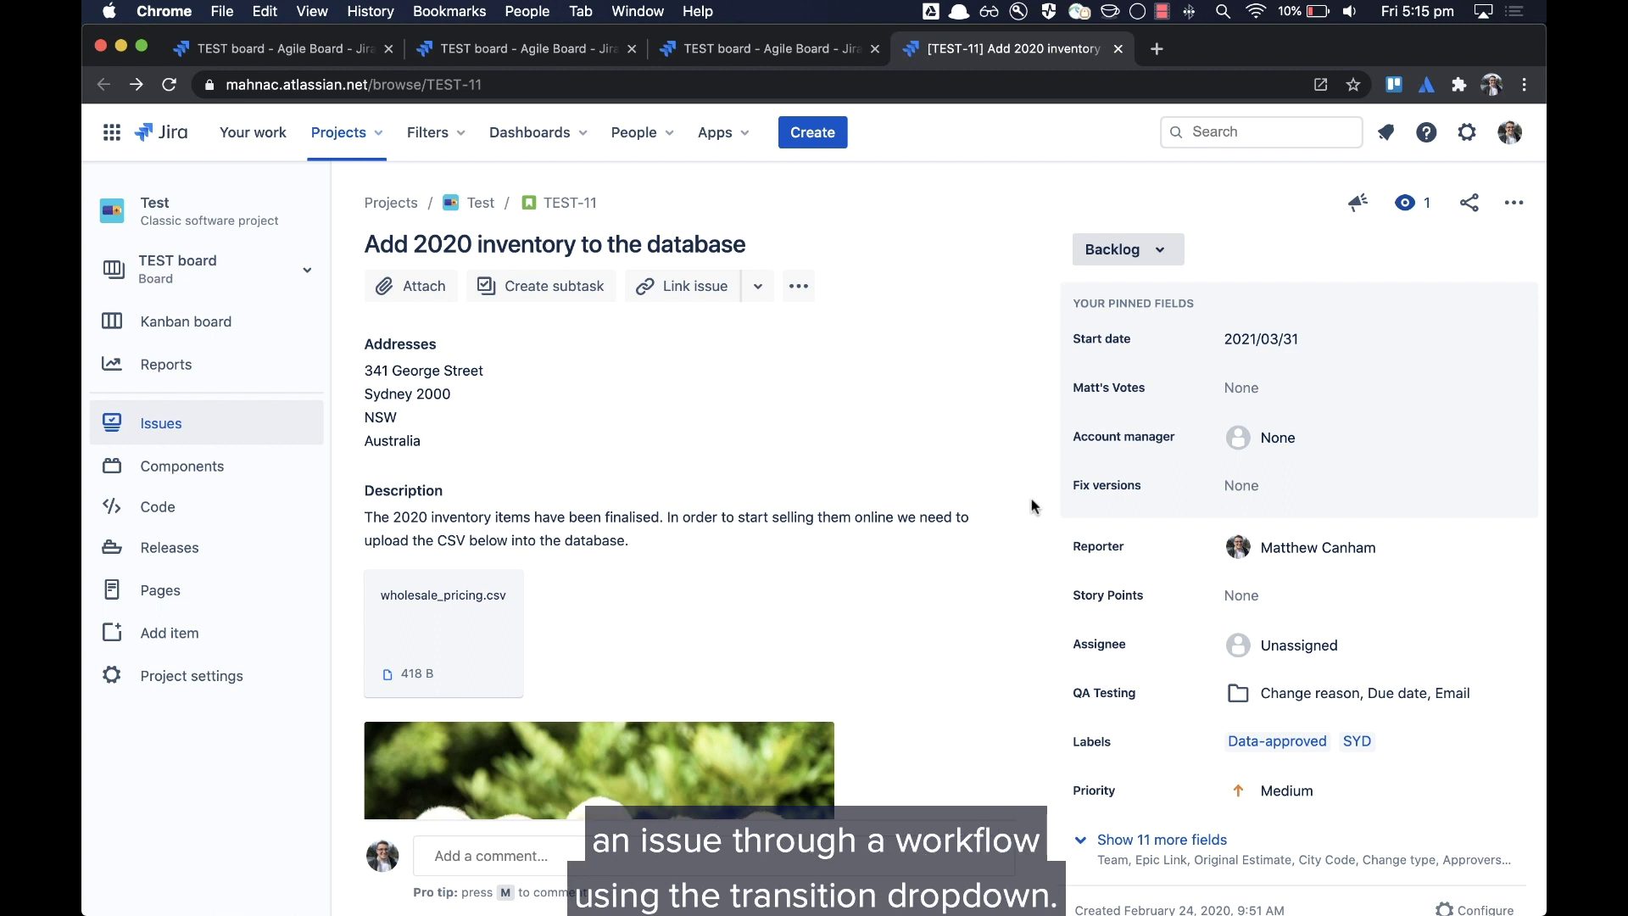
- Show TEST-11's attachments as a list, sorted by name and then by date added
left_click(1168, 253)
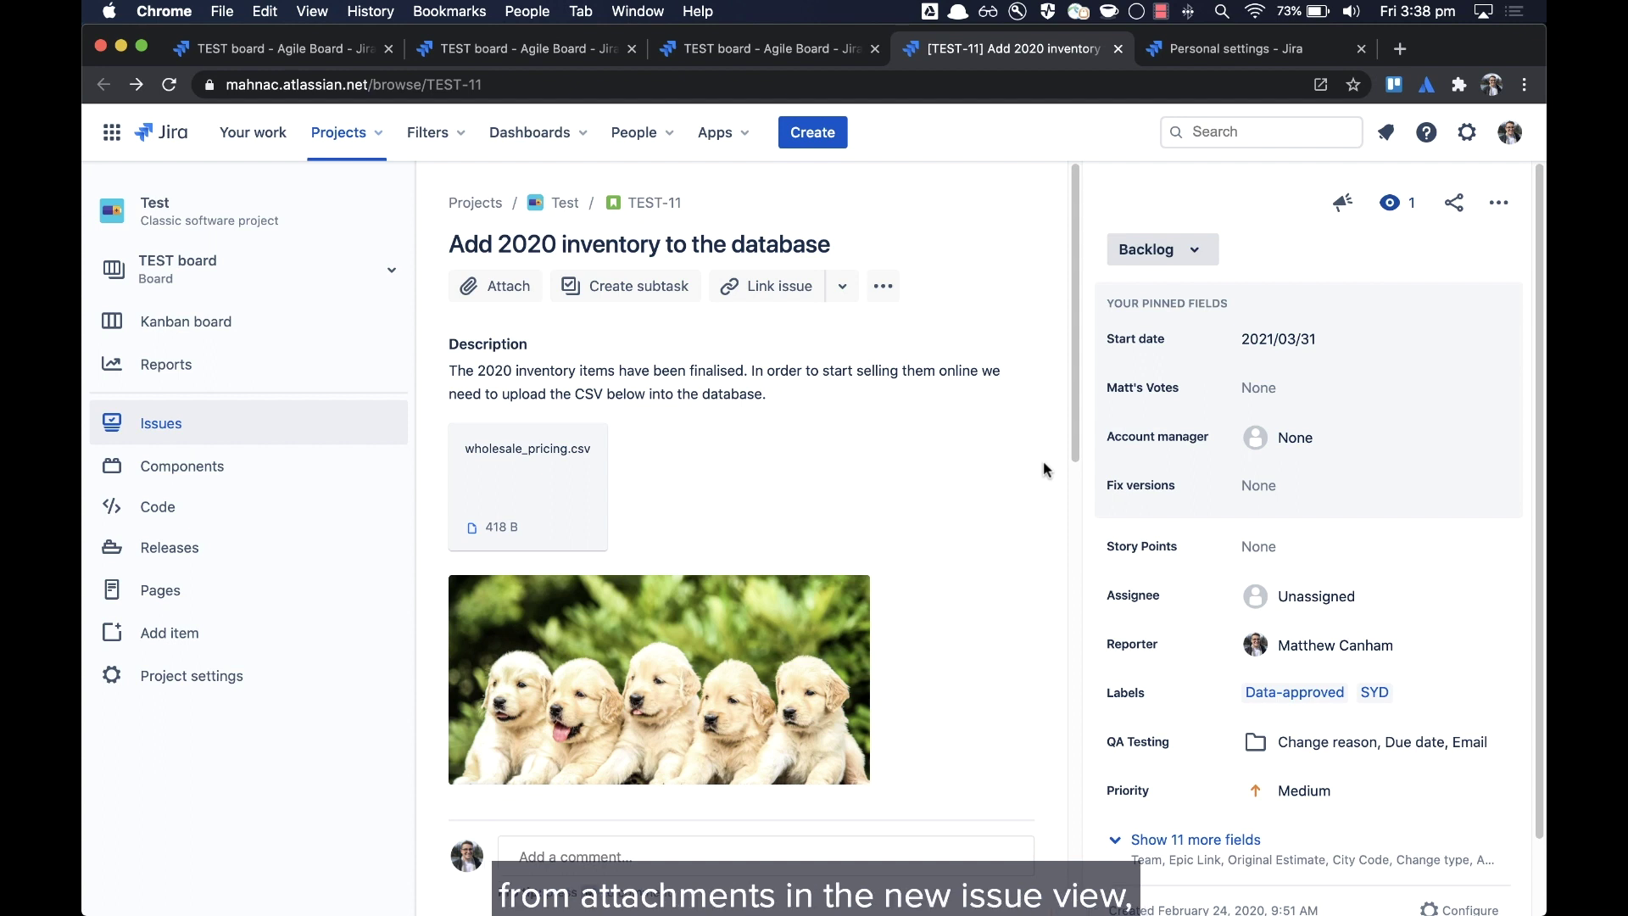
scroll(1043, 460, "down", 10)
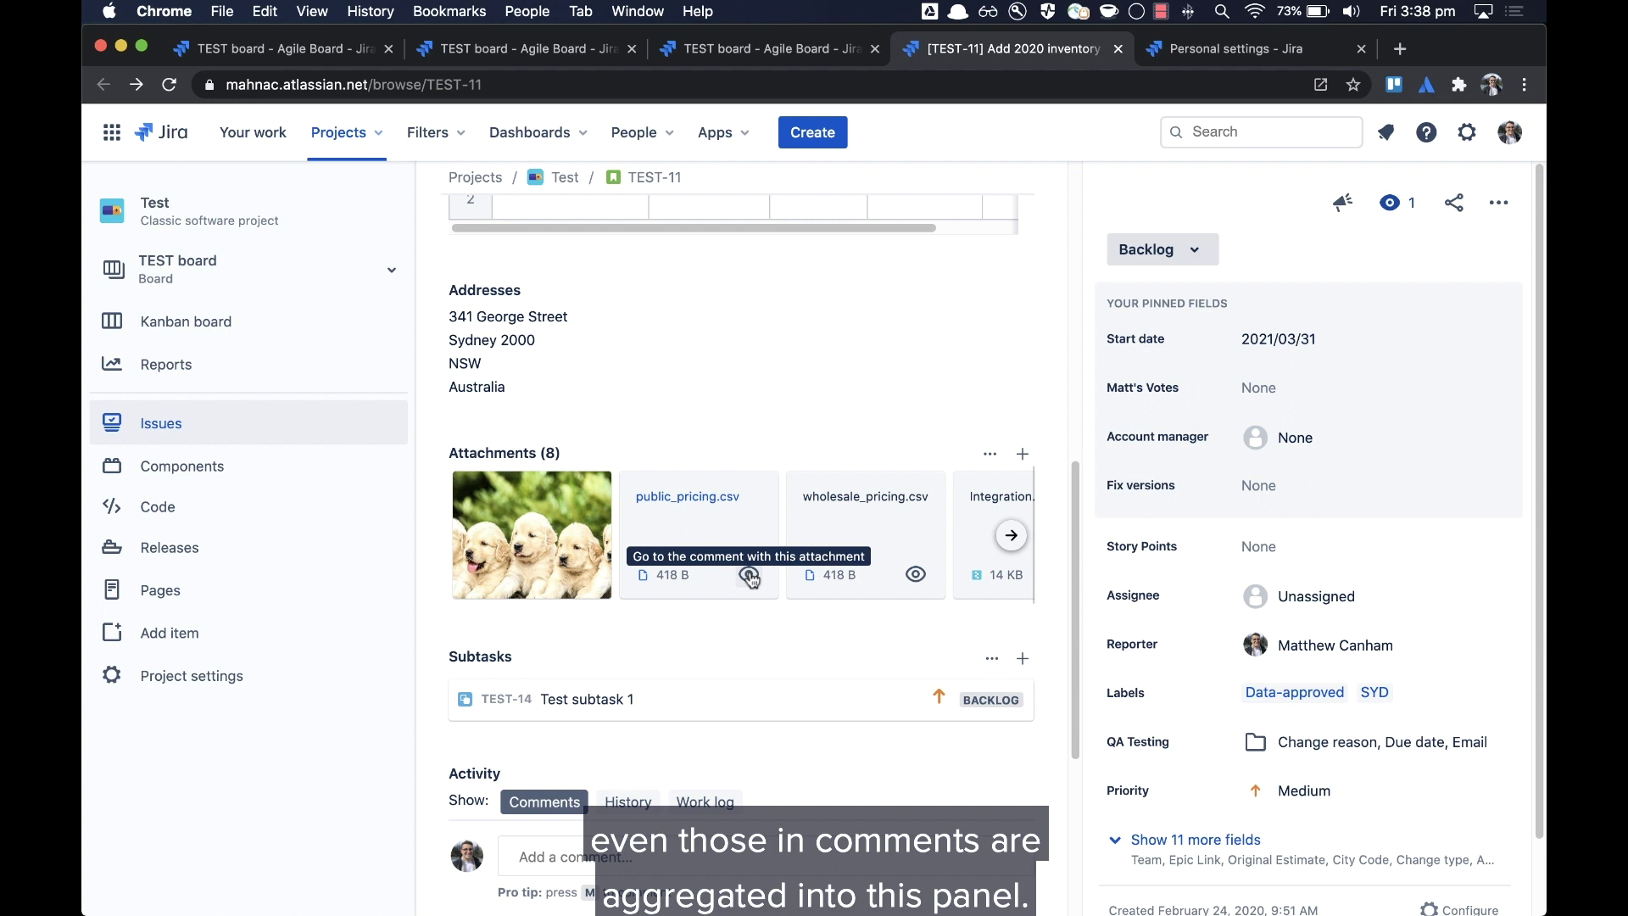
left_click(990, 458)
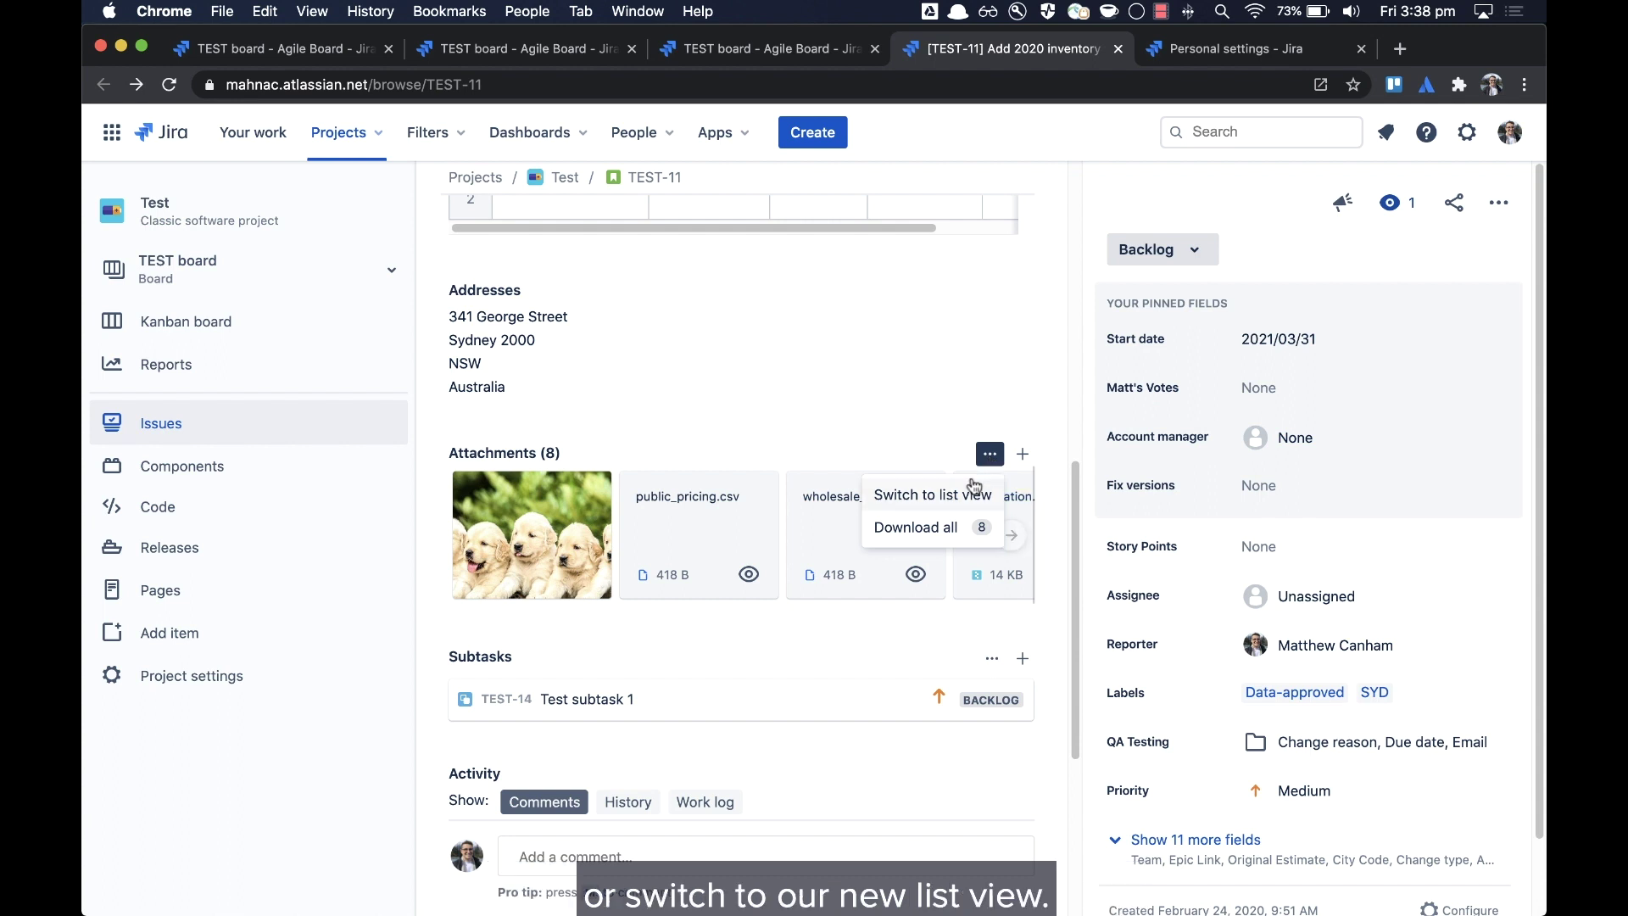
left_click(970, 496)
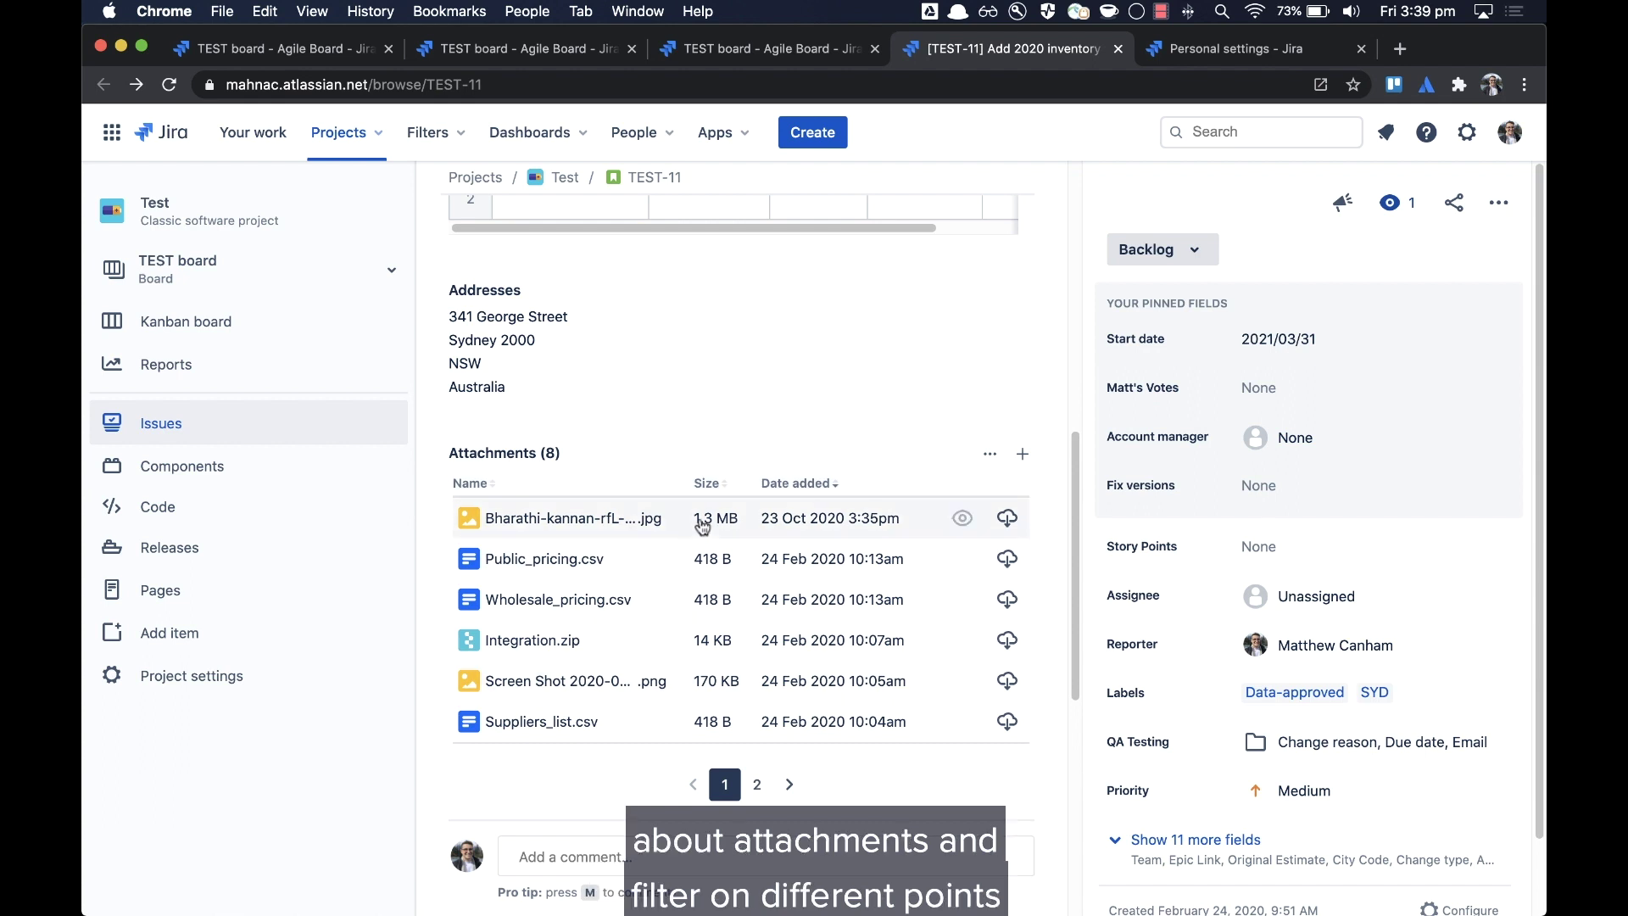
left_click(630, 491)
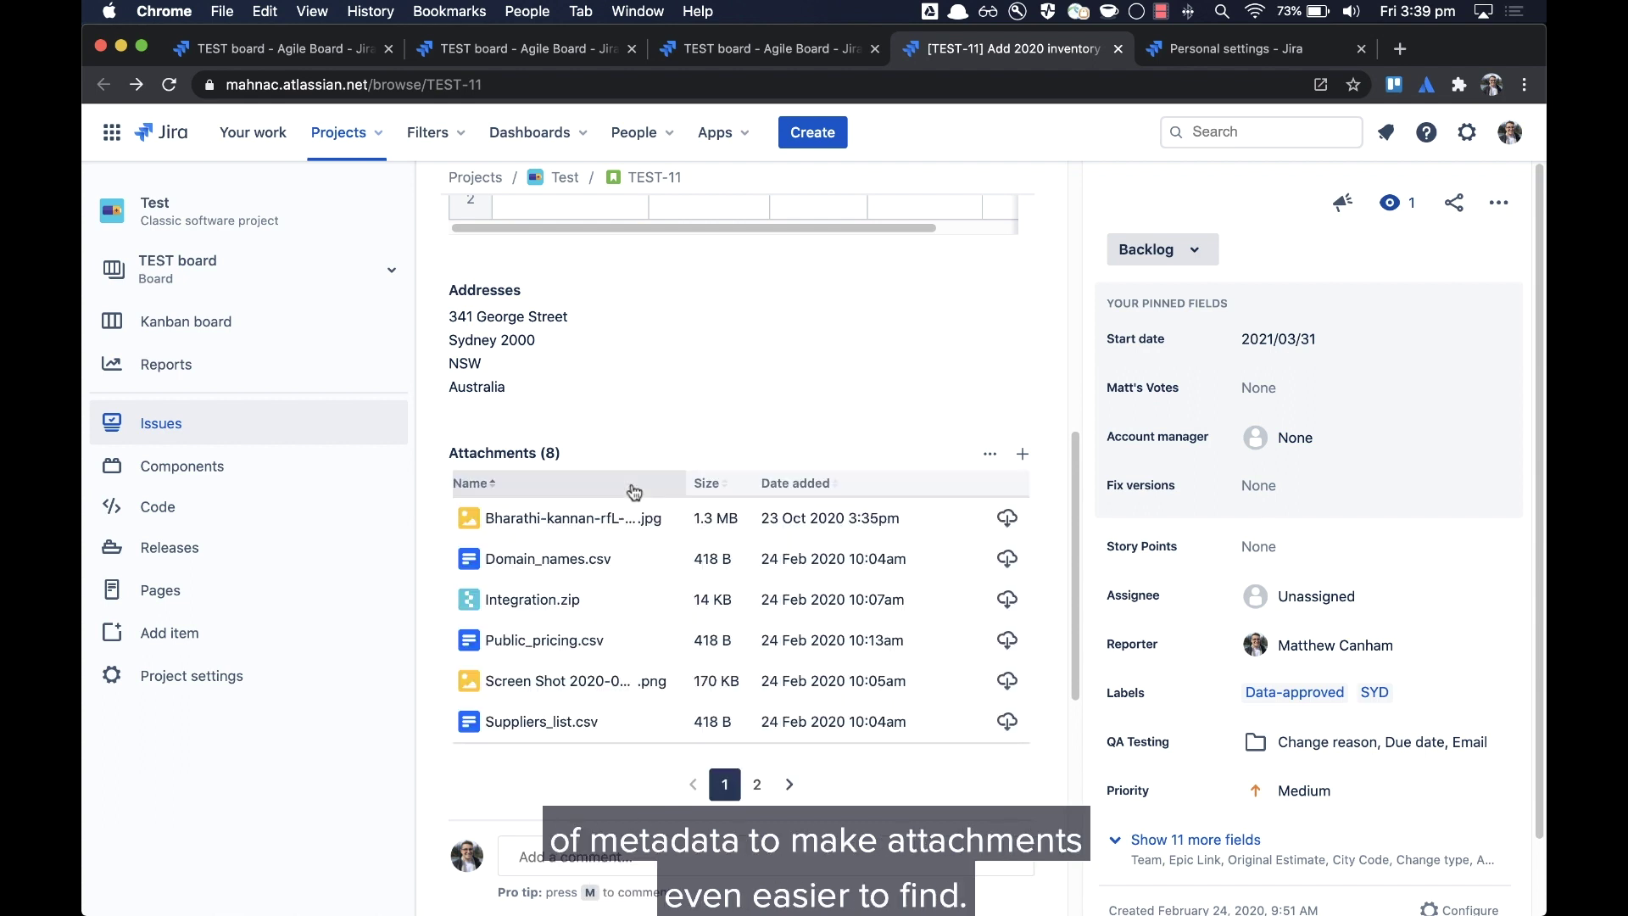
left_click(866, 497)
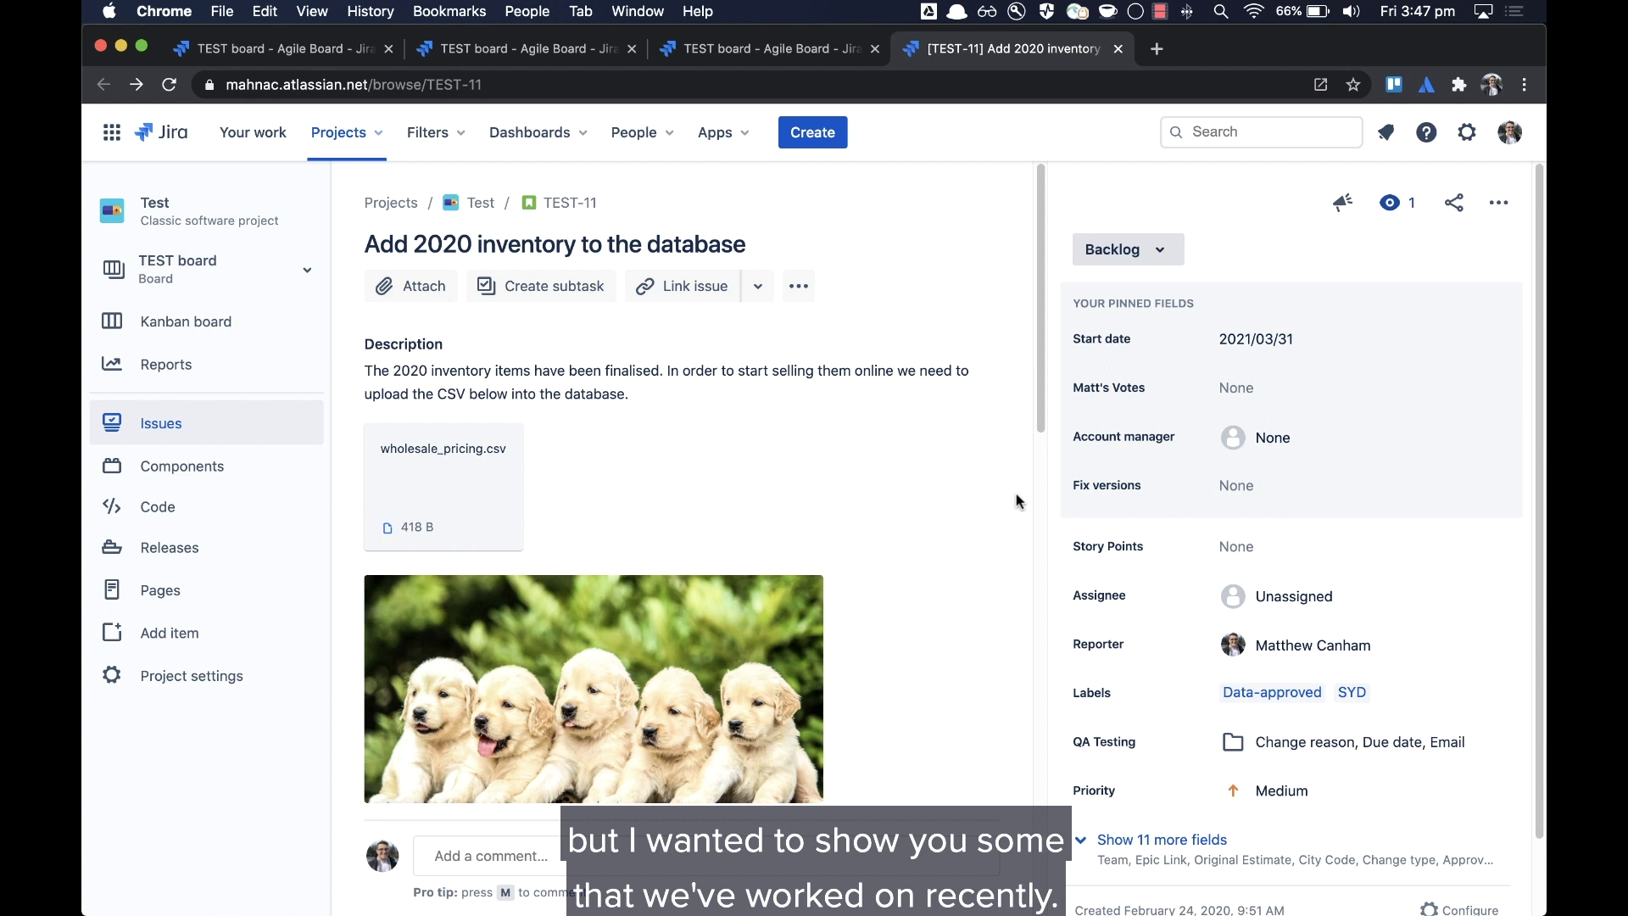
- Add a web link with the pasted URL and link text 'Home' to TEST-11
left_click(758, 286)
left_click(750, 336)
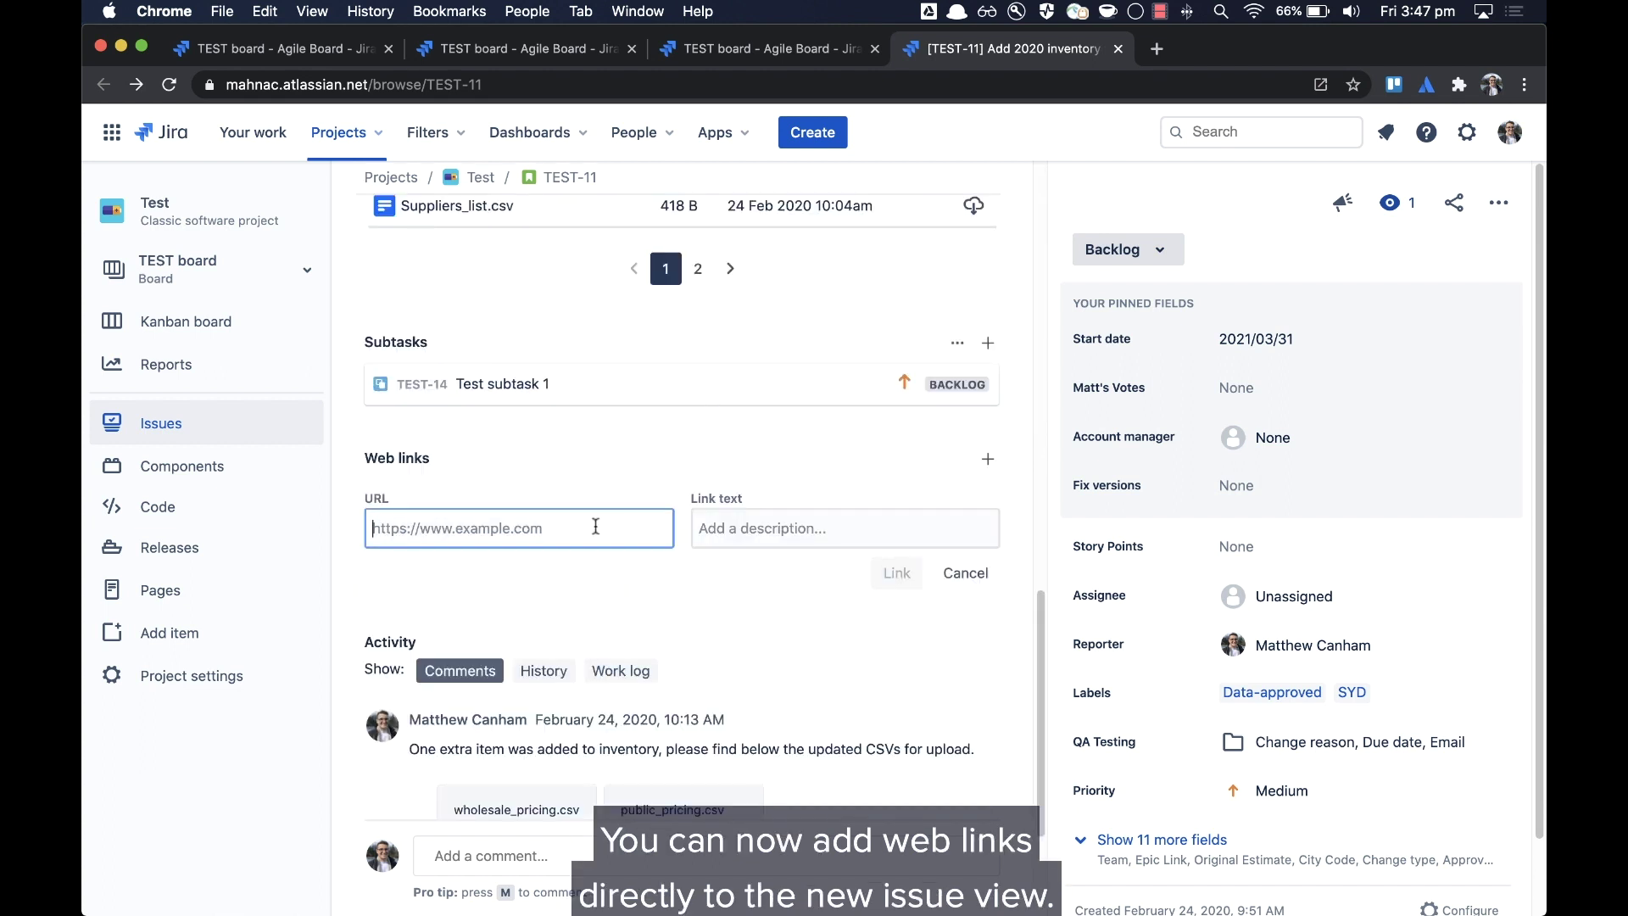
type("https://www.atlassian.com/")
left_click(752, 527)
type("Home")
left_click(898, 574)
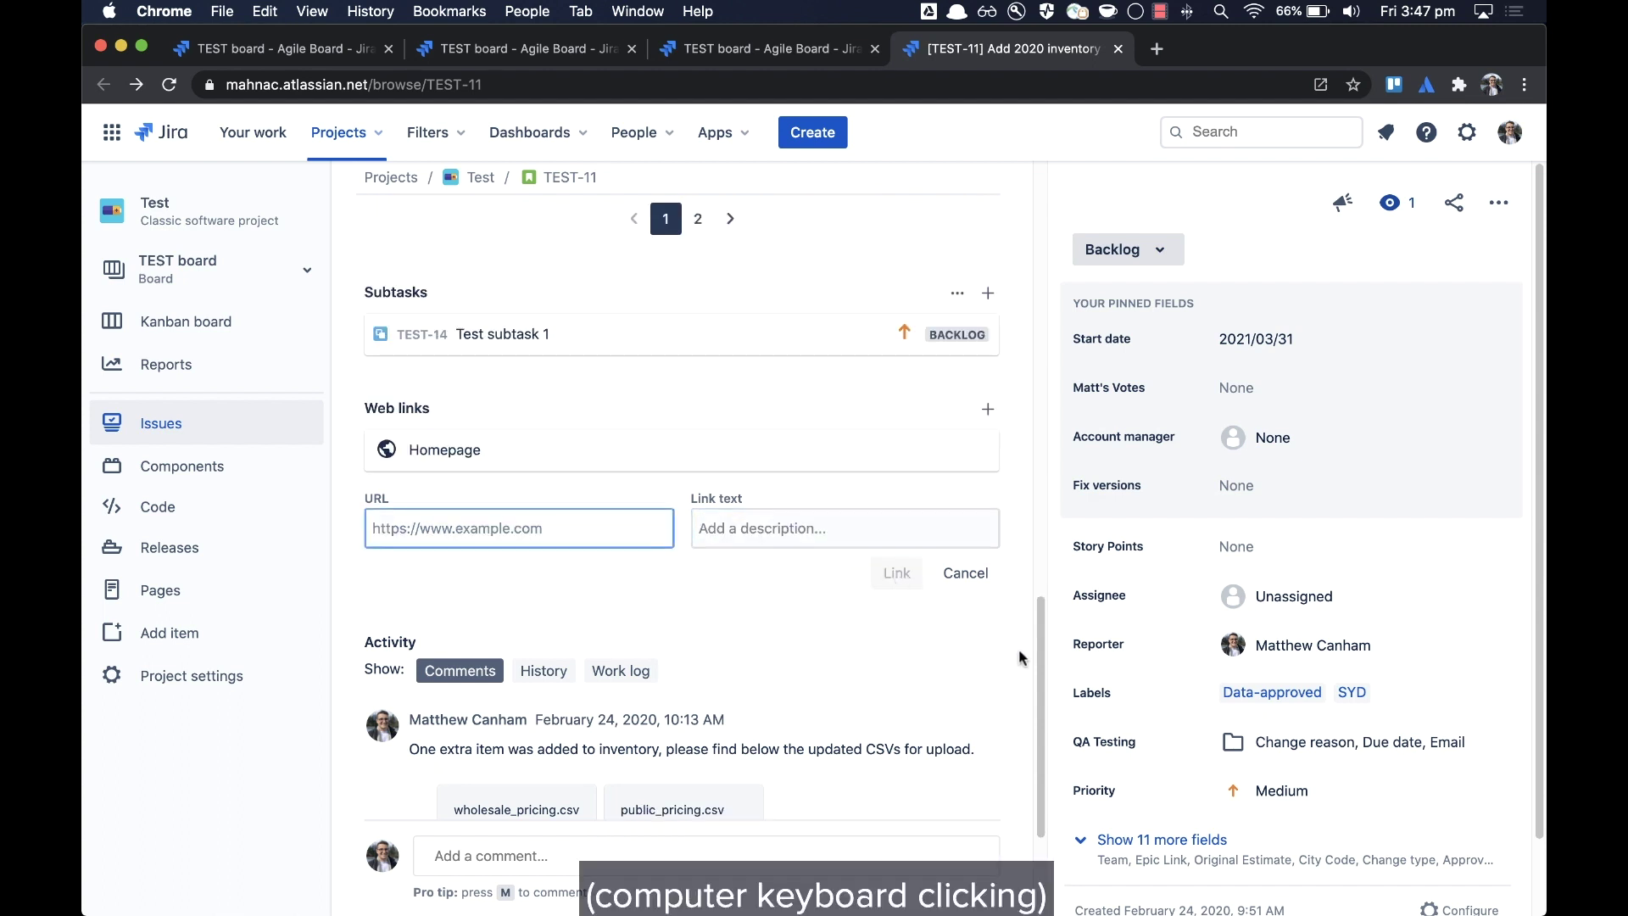
- Post the comment 'Comment' restricted to site-admins and copy its direct link
scroll(1011, 717, "down", 3)
left_click(778, 818)
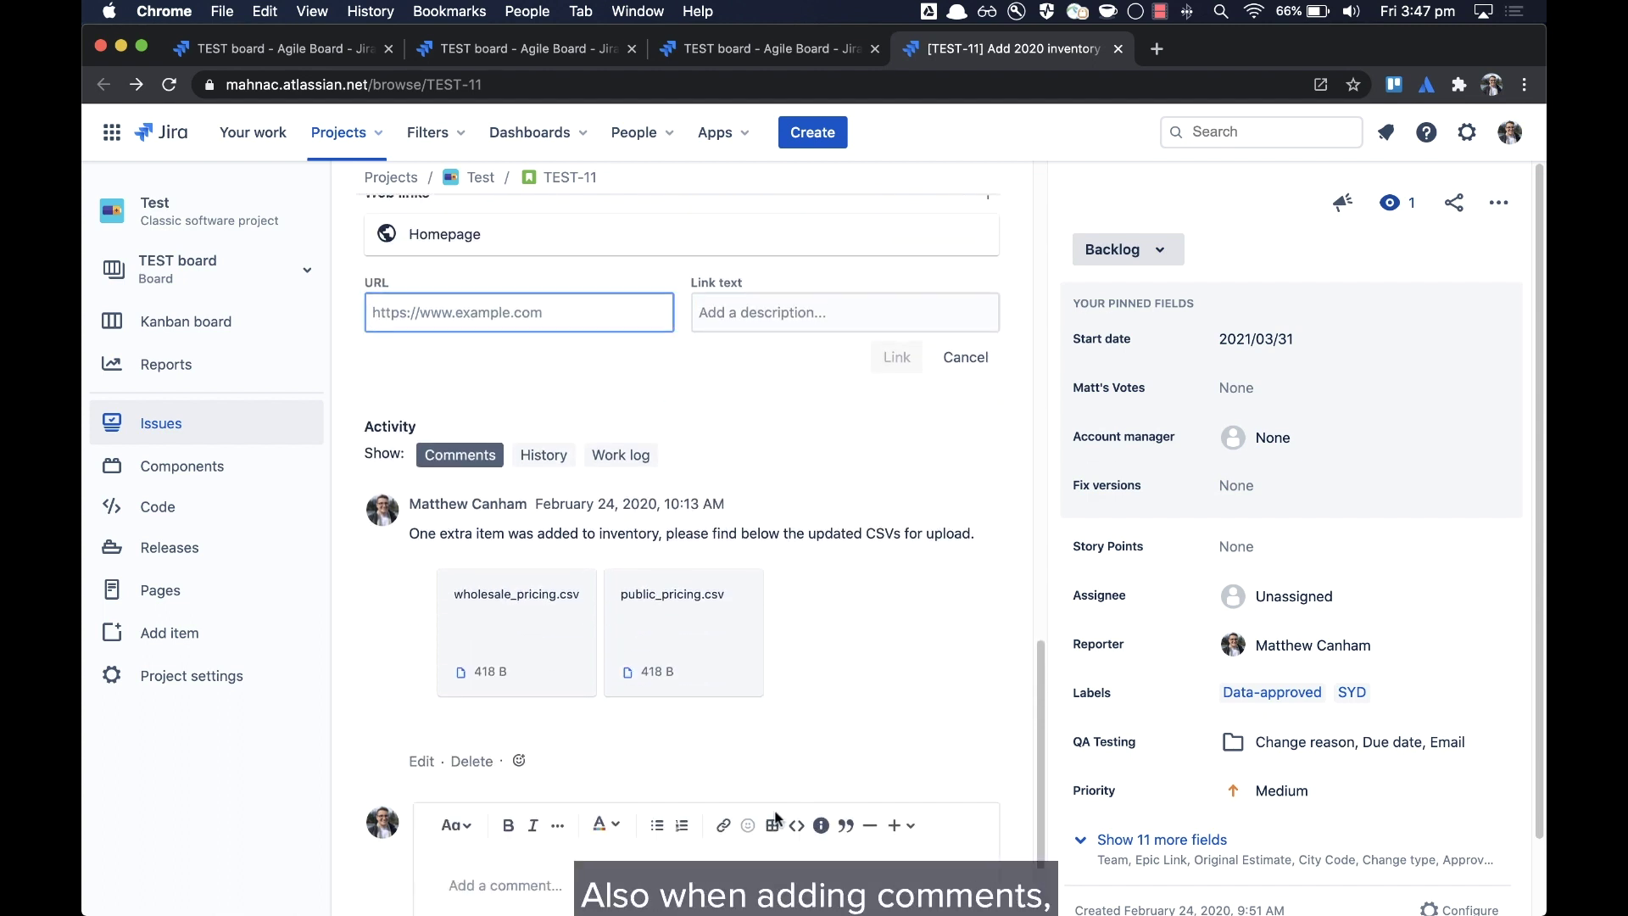
type("Comment")
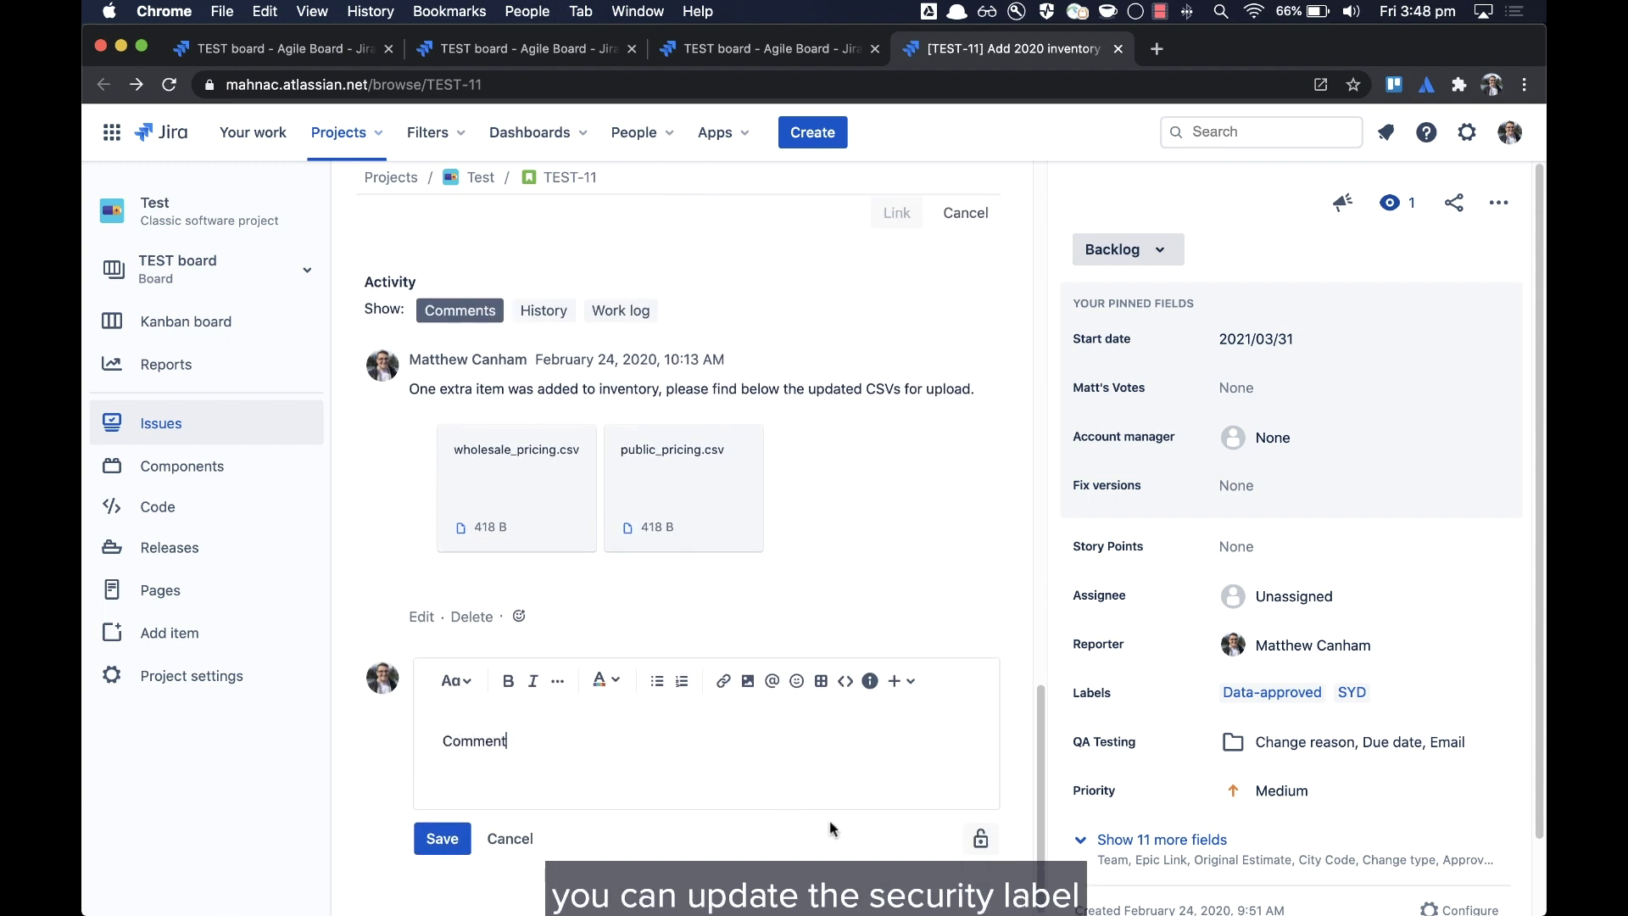
left_click(981, 839)
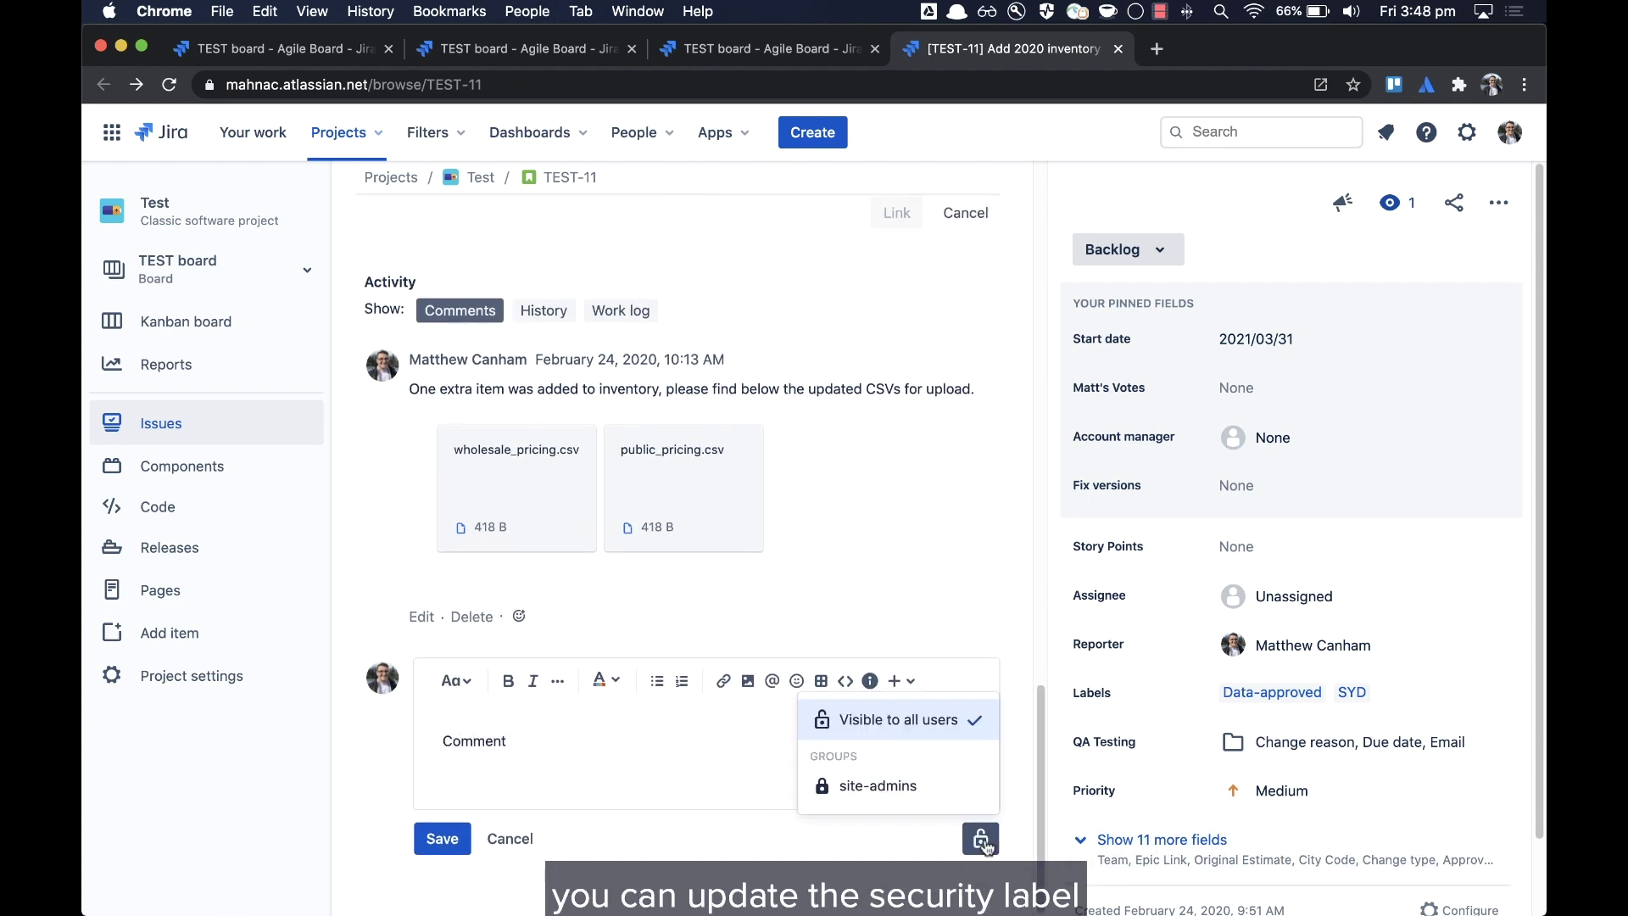
left_click(936, 787)
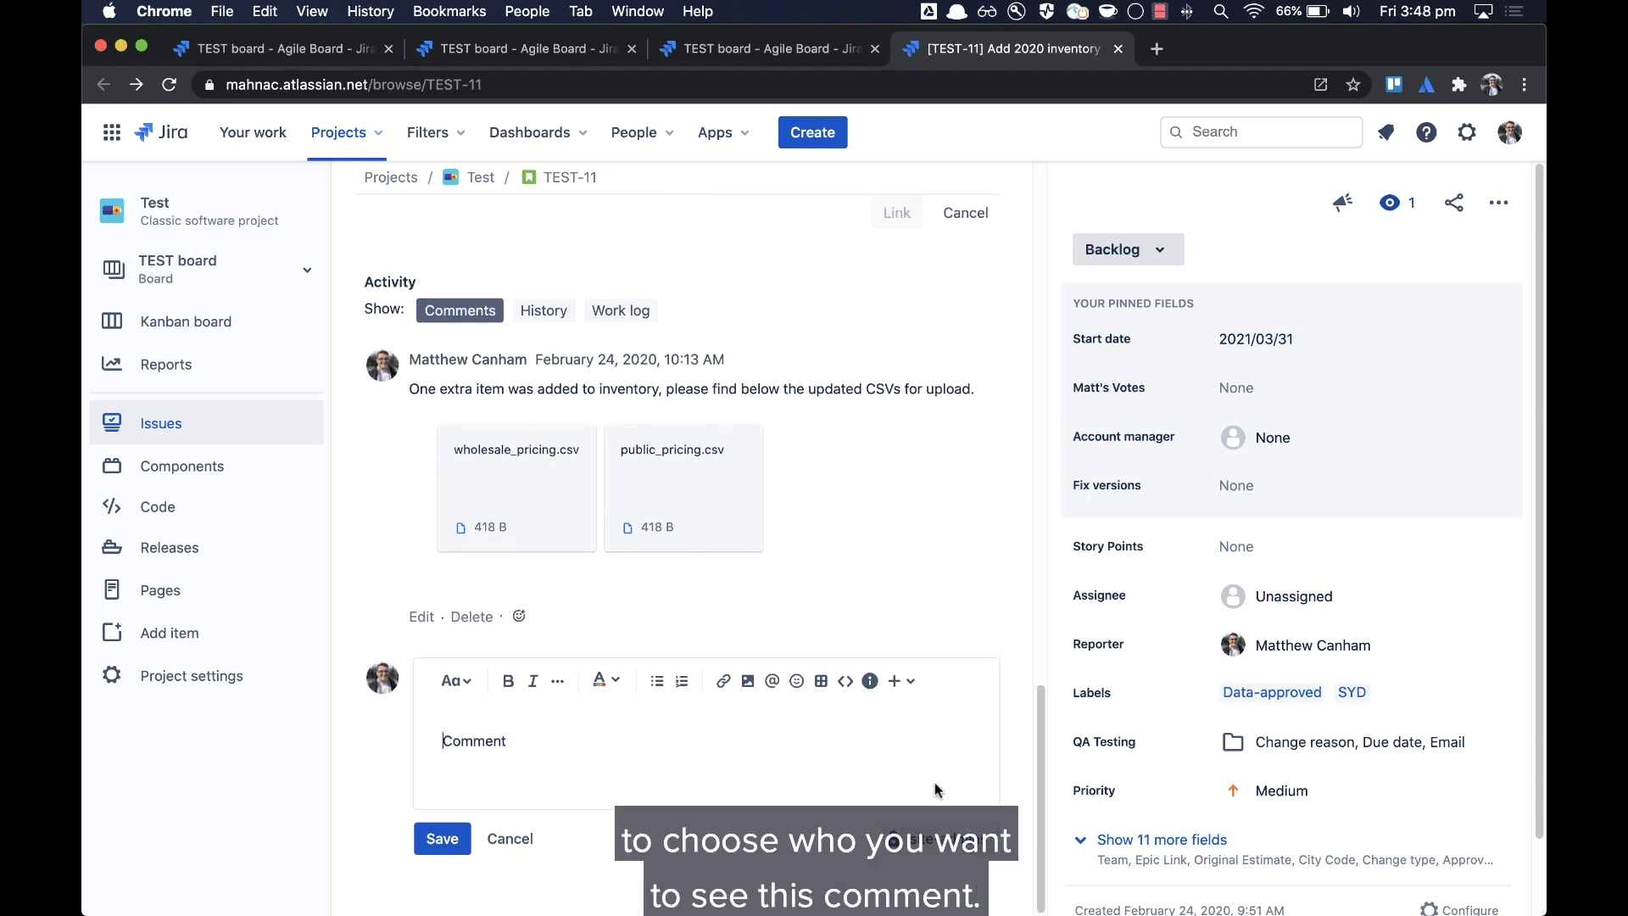
left_click(463, 831)
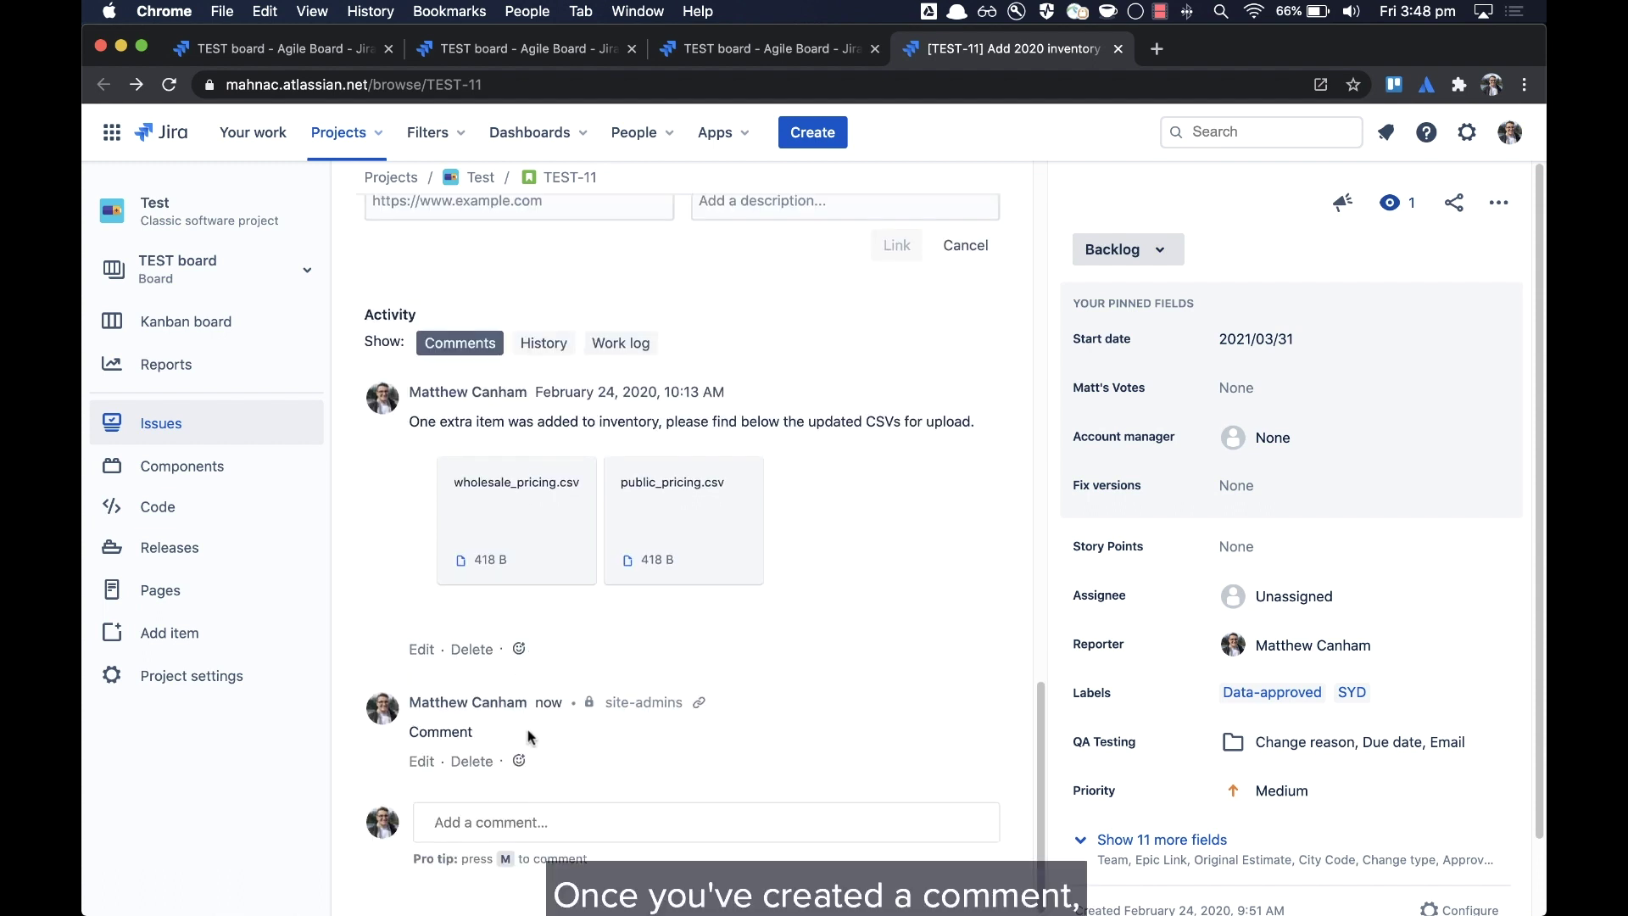
left_click(697, 703)
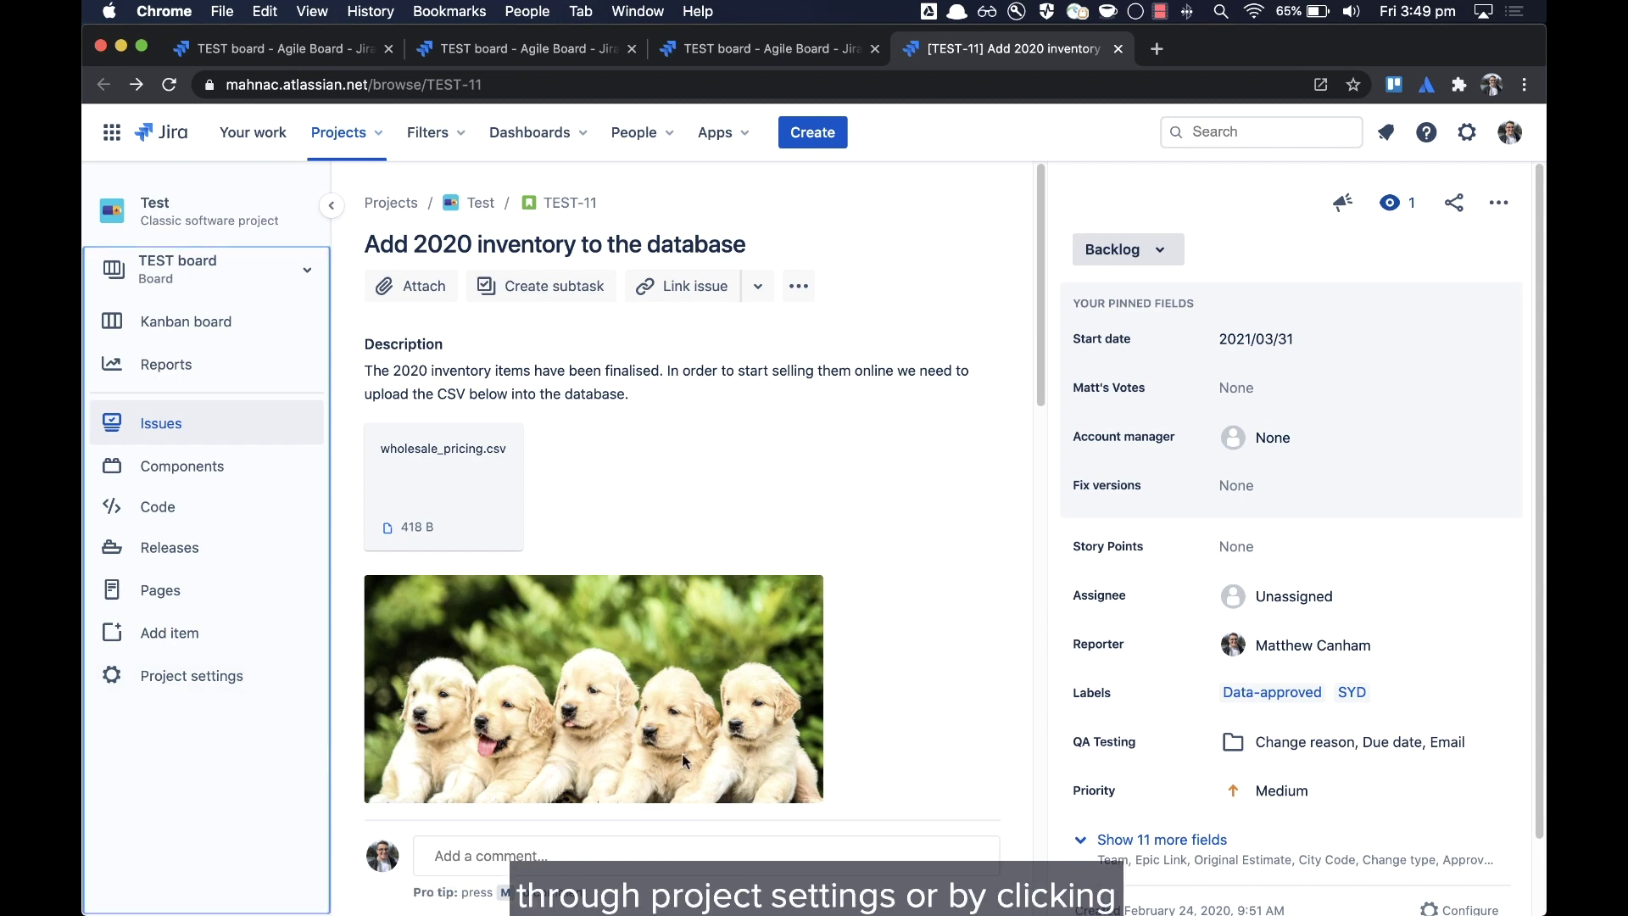
- Scroll down TEST-11's details panel toward the Configure link
scroll(1493, 806, "down", 2)
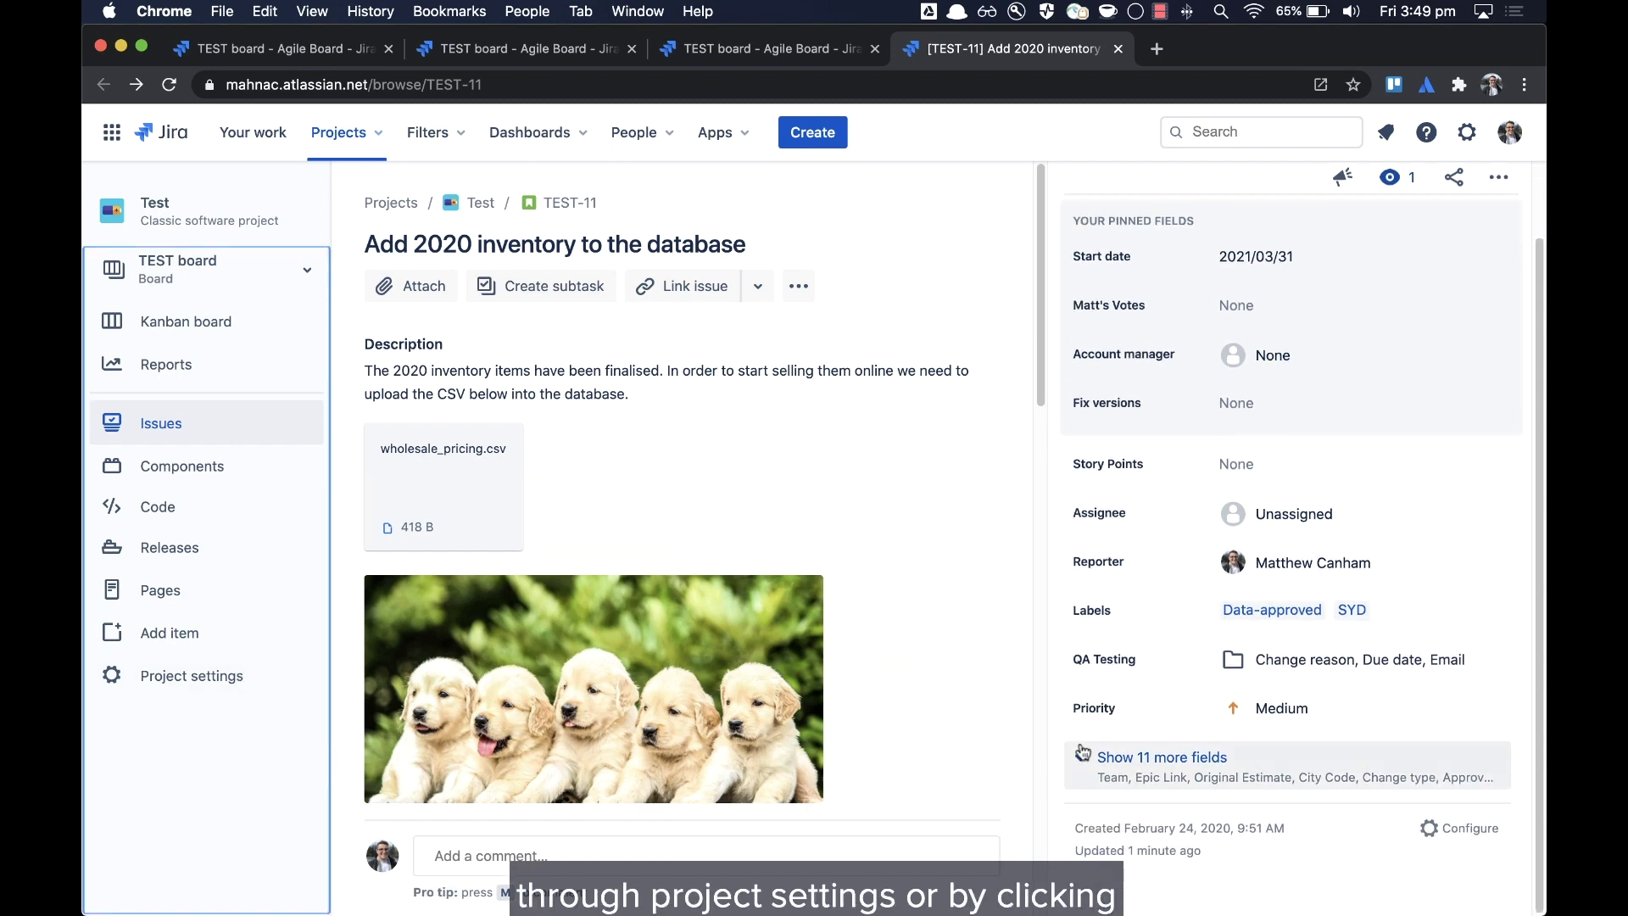
- In the issue layout, move Reporter under Status, Description below Addresses, and Labels into Hide when empty
left_click(1469, 831)
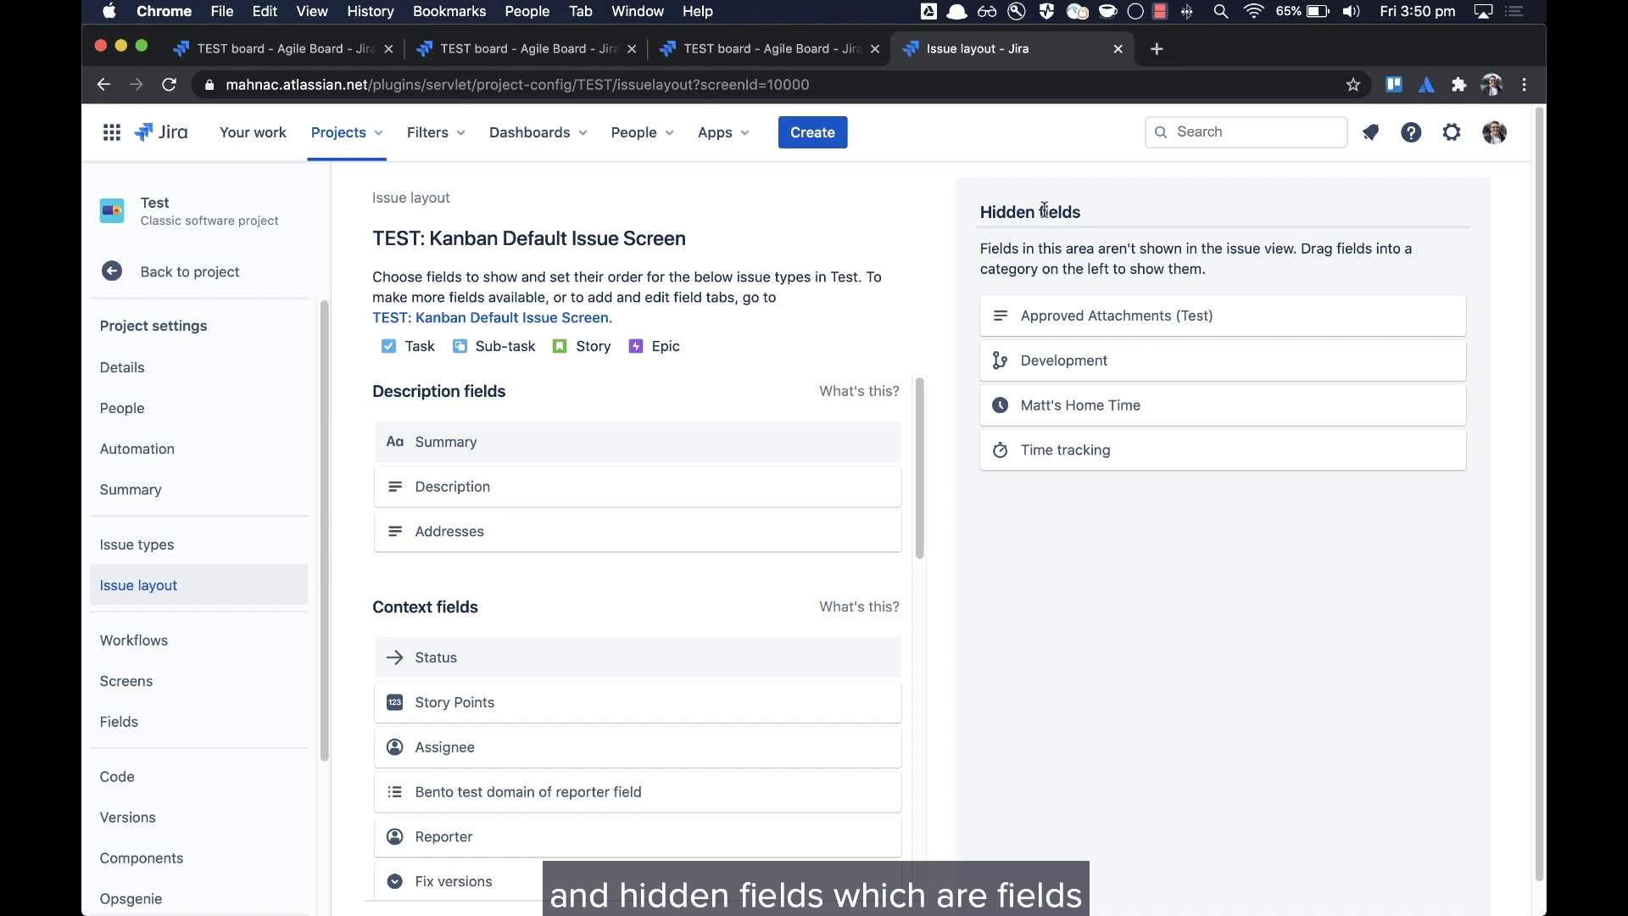
scroll(769, 606, "down", 3)
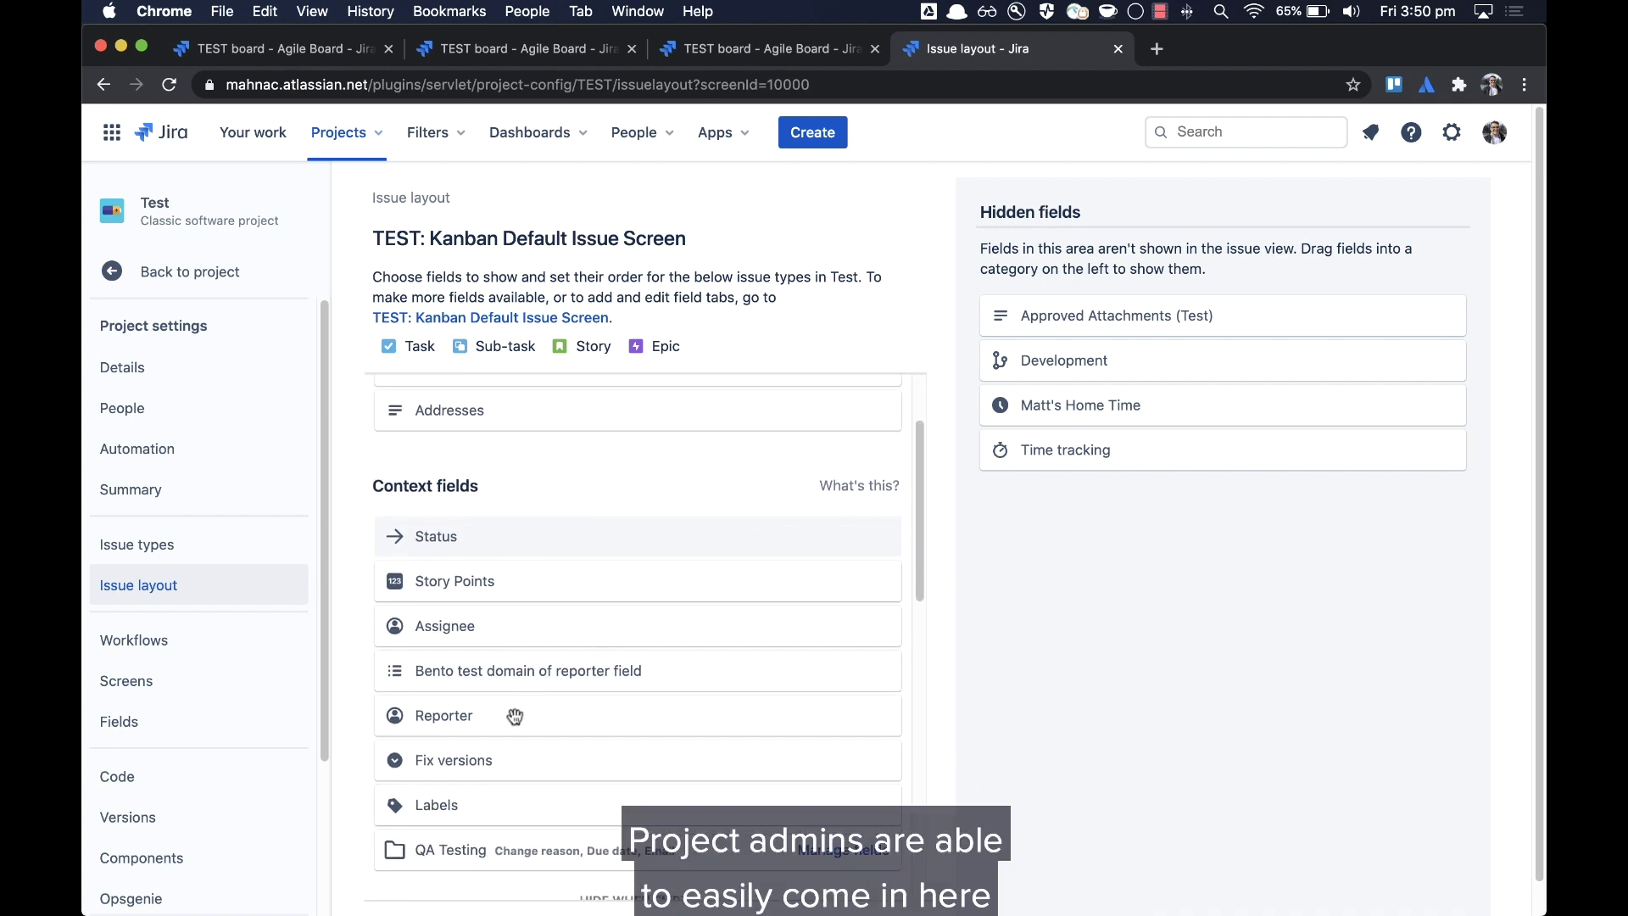
left_click_drag(514, 717, 636, 585)
scroll(637, 585, "up", 3)
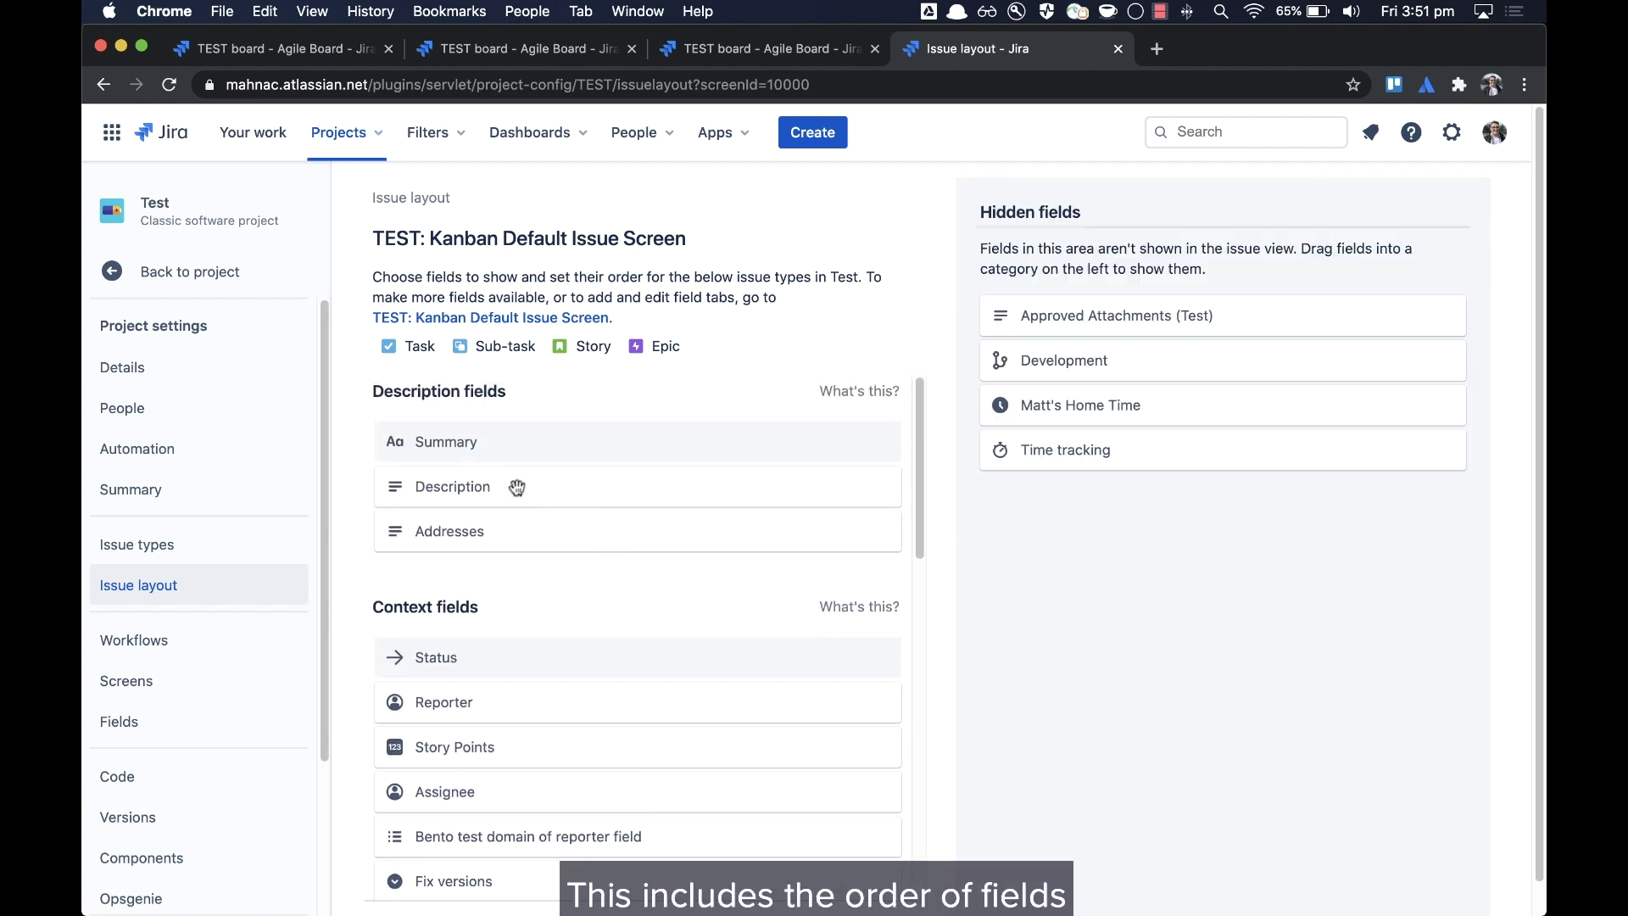
left_click_drag(515, 485, 511, 539)
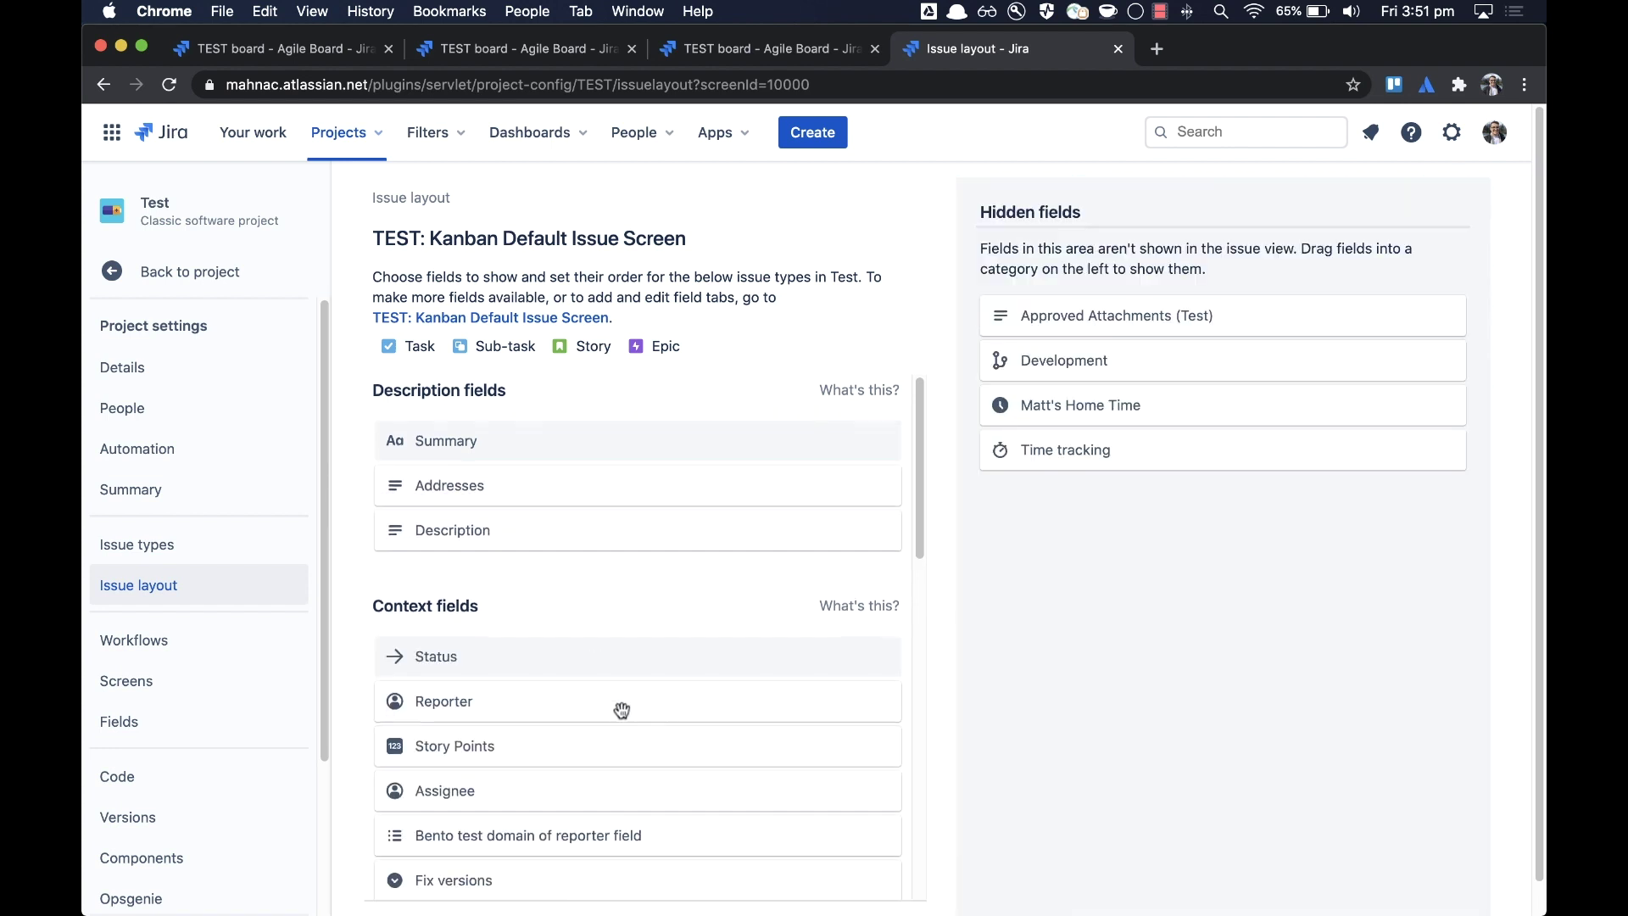
scroll(621, 710, "down", 5)
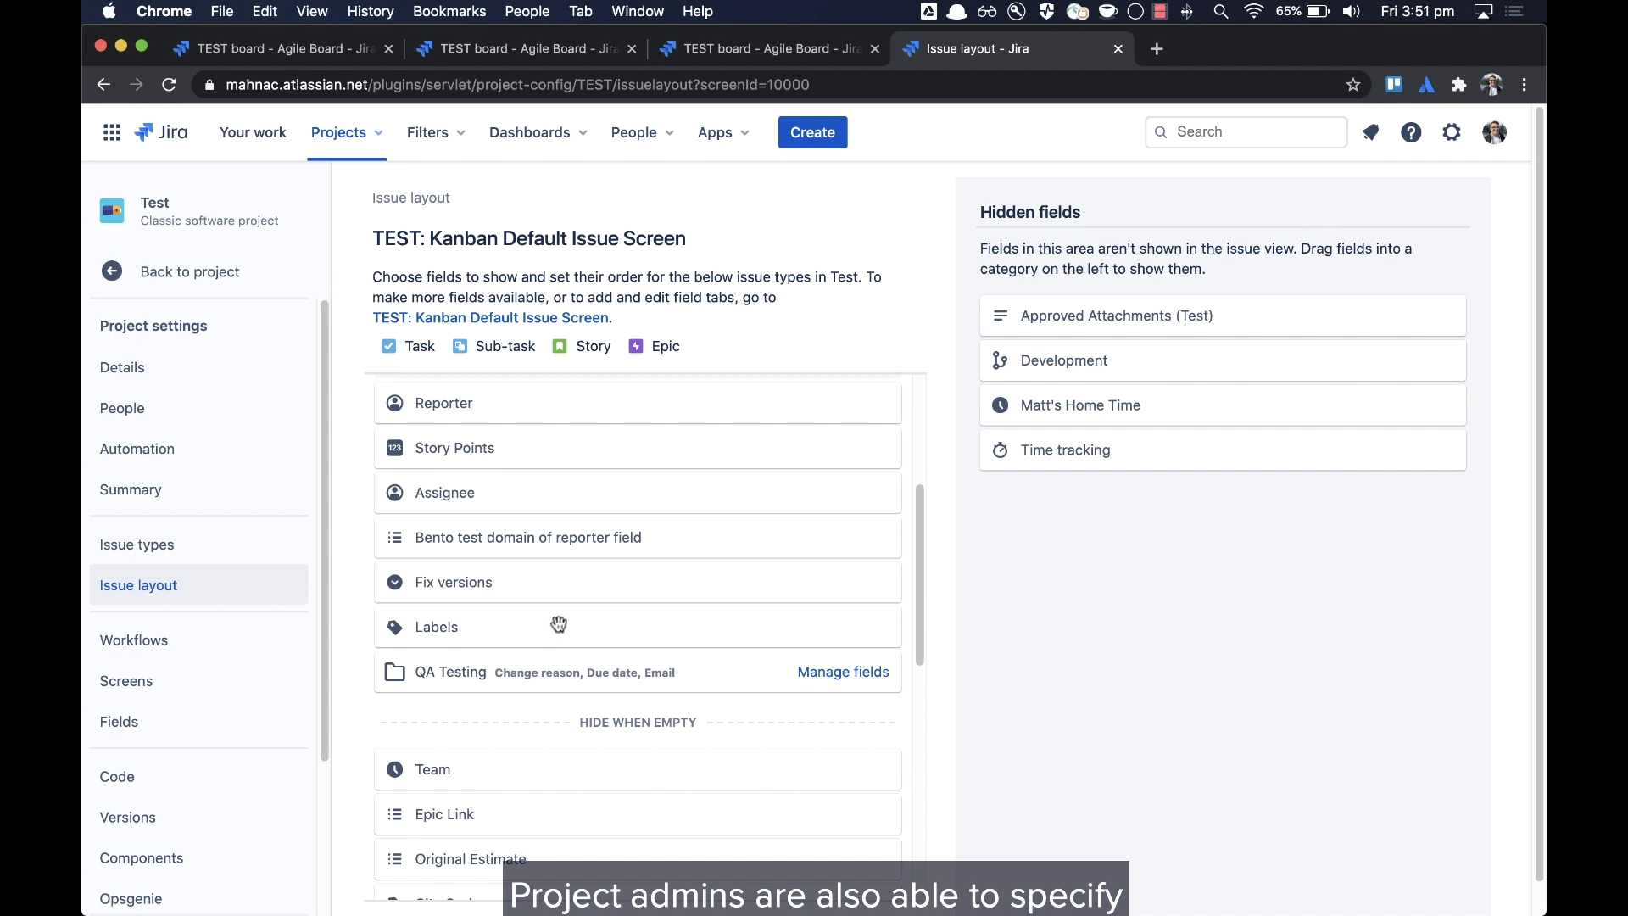
left_click_drag(559, 624, 576, 735)
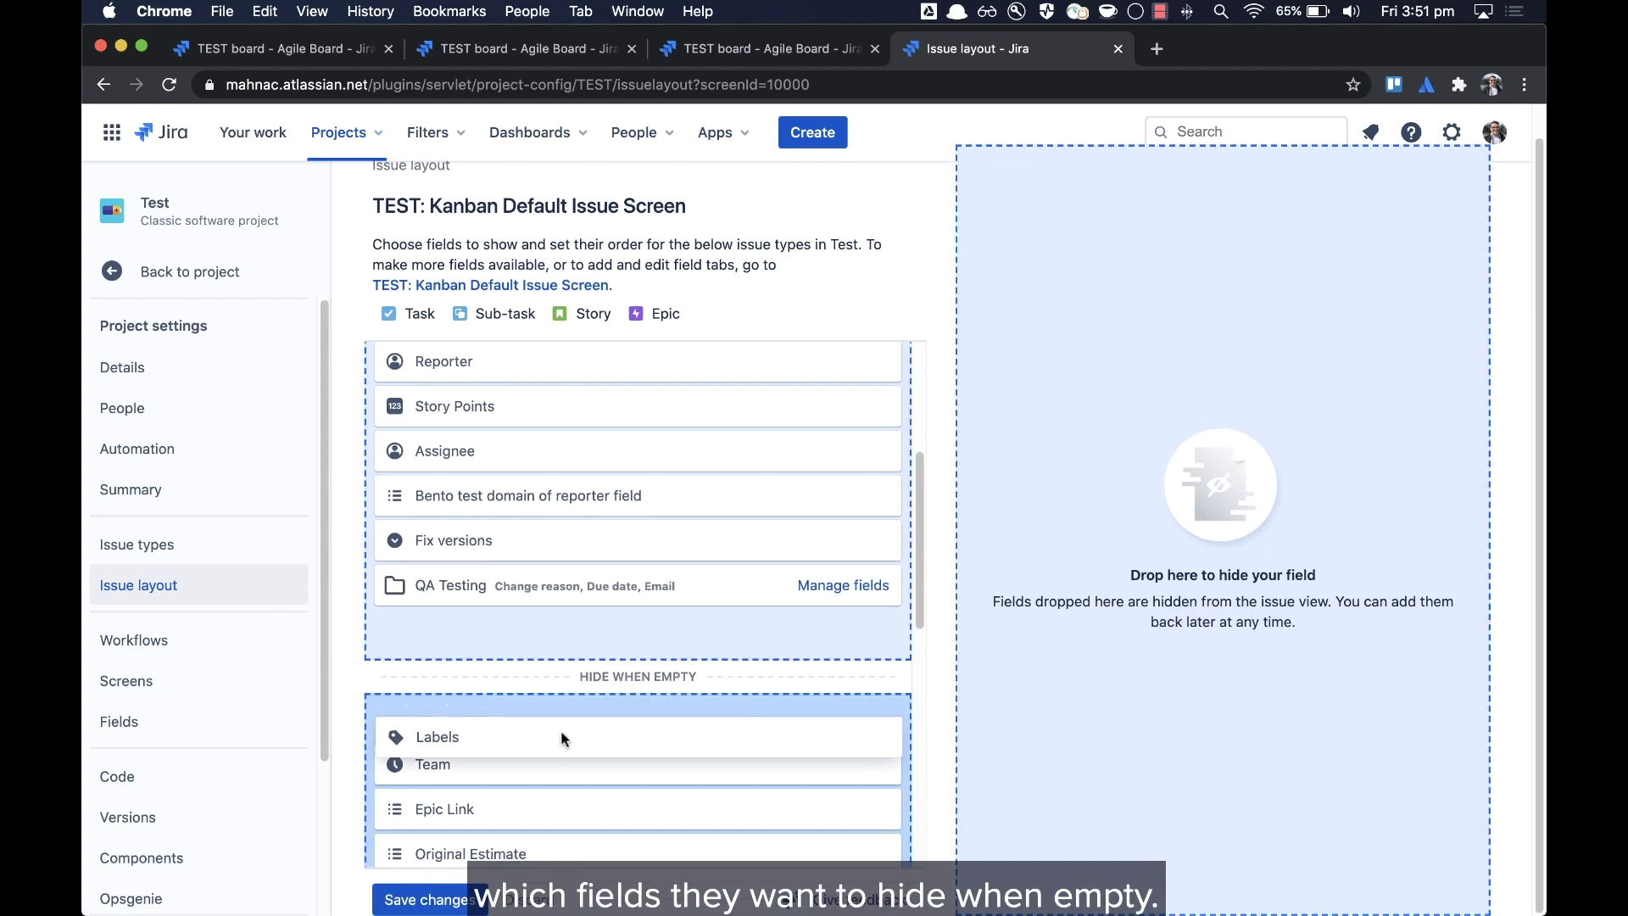
left_click_drag(562, 730, 562, 735)
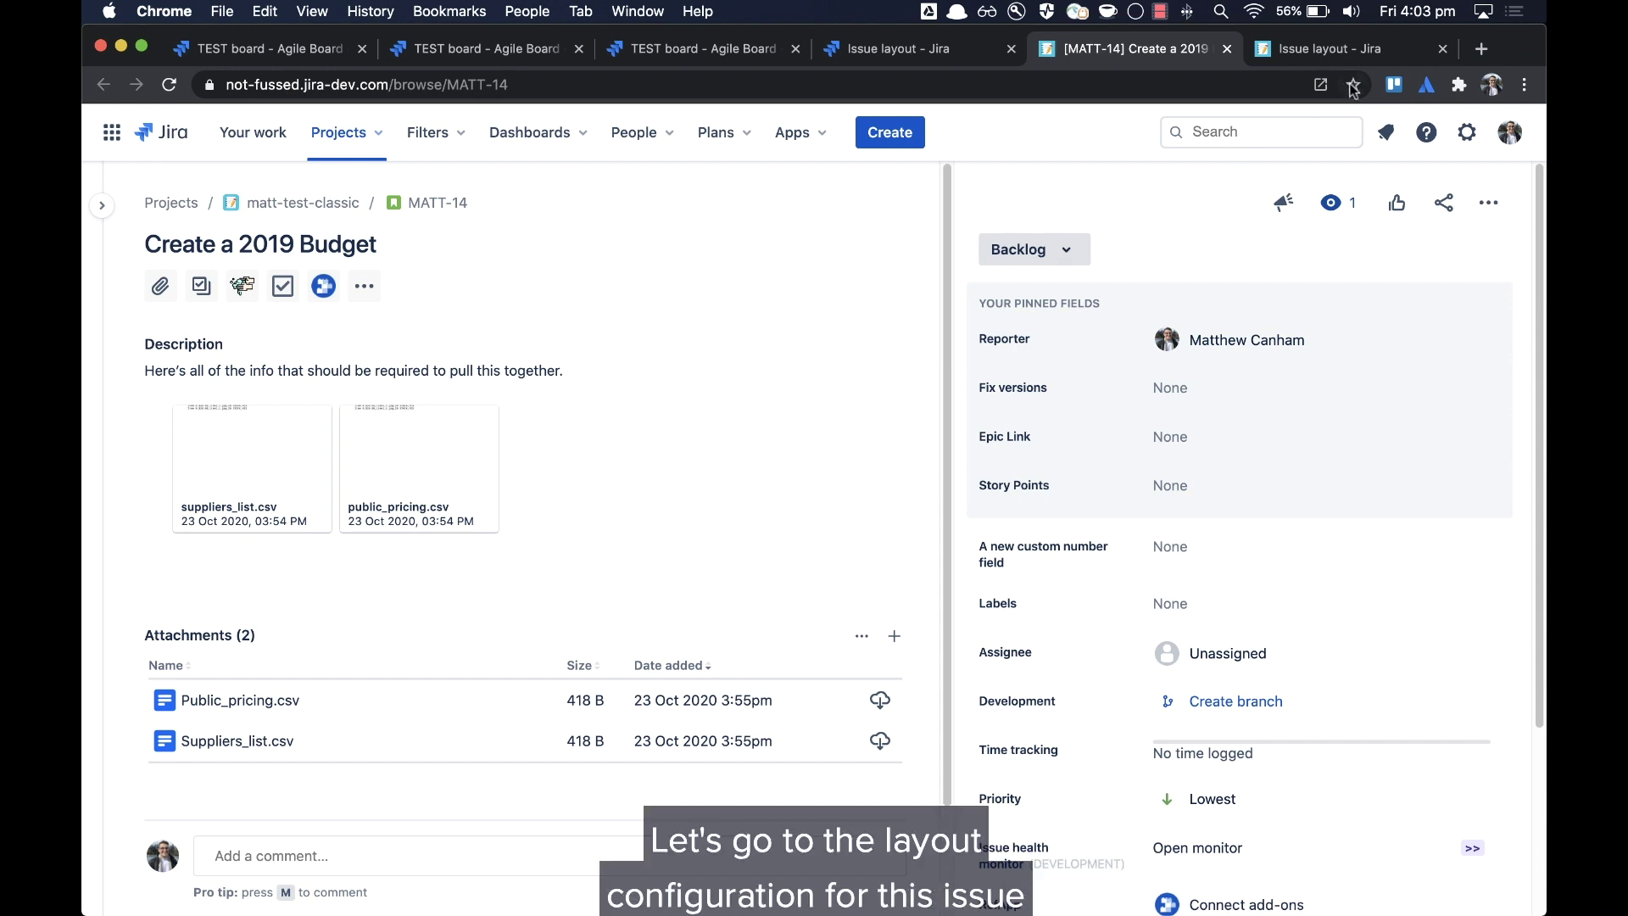
- Drag Assignee, Labels and Time tracking into the MATT layout's Description fields
left_click(1345, 49)
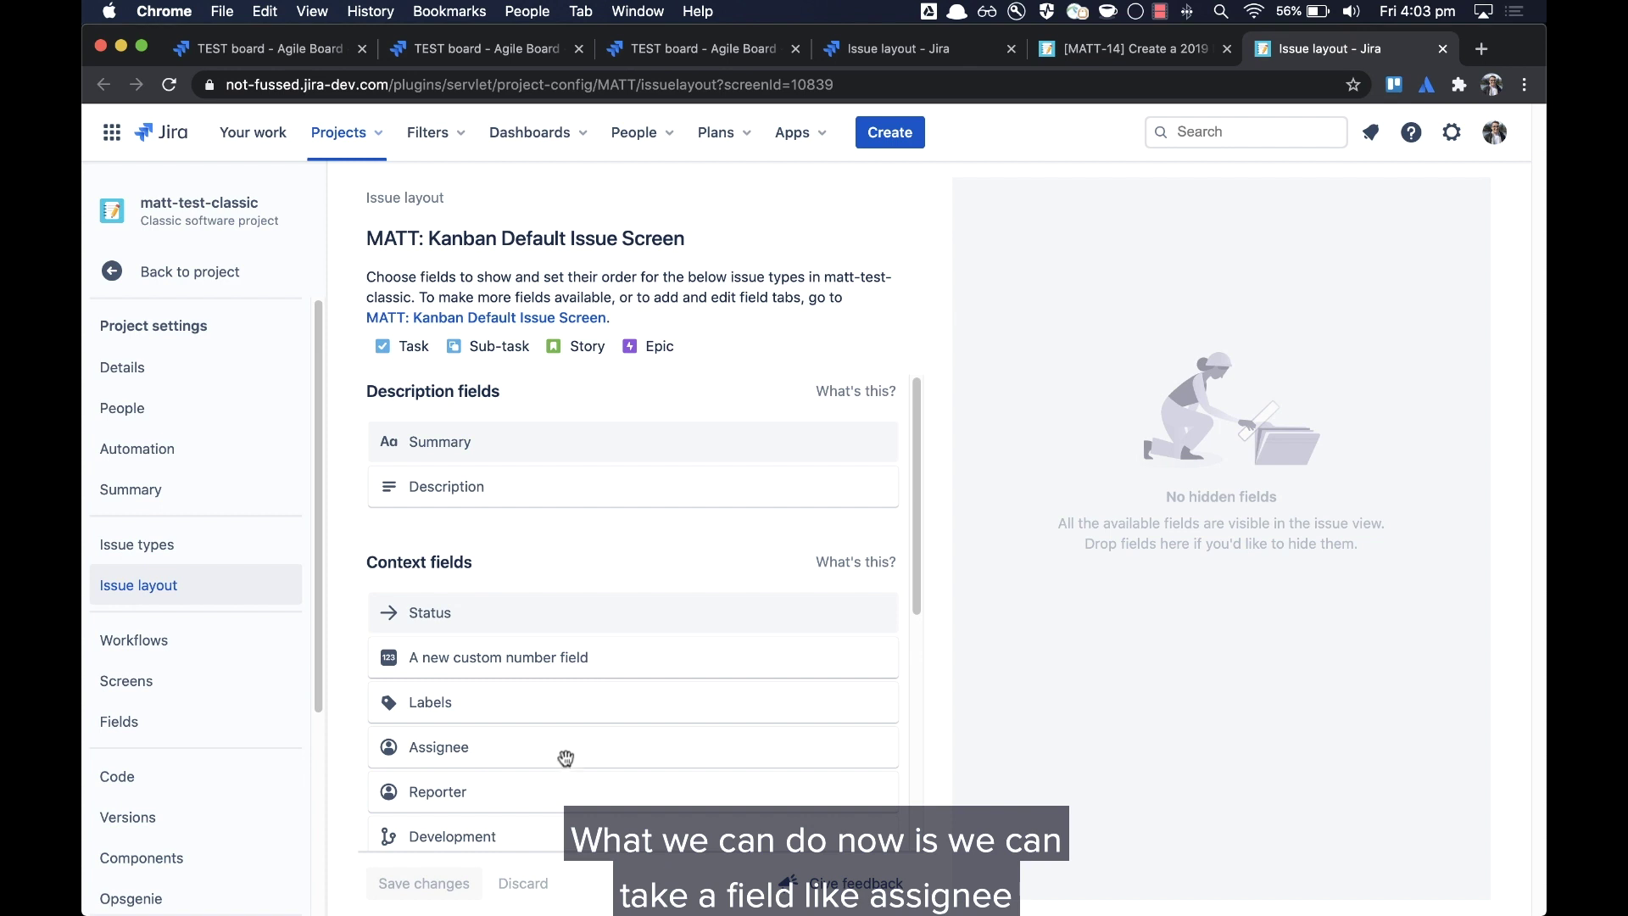
left_click_drag(565, 757, 578, 487)
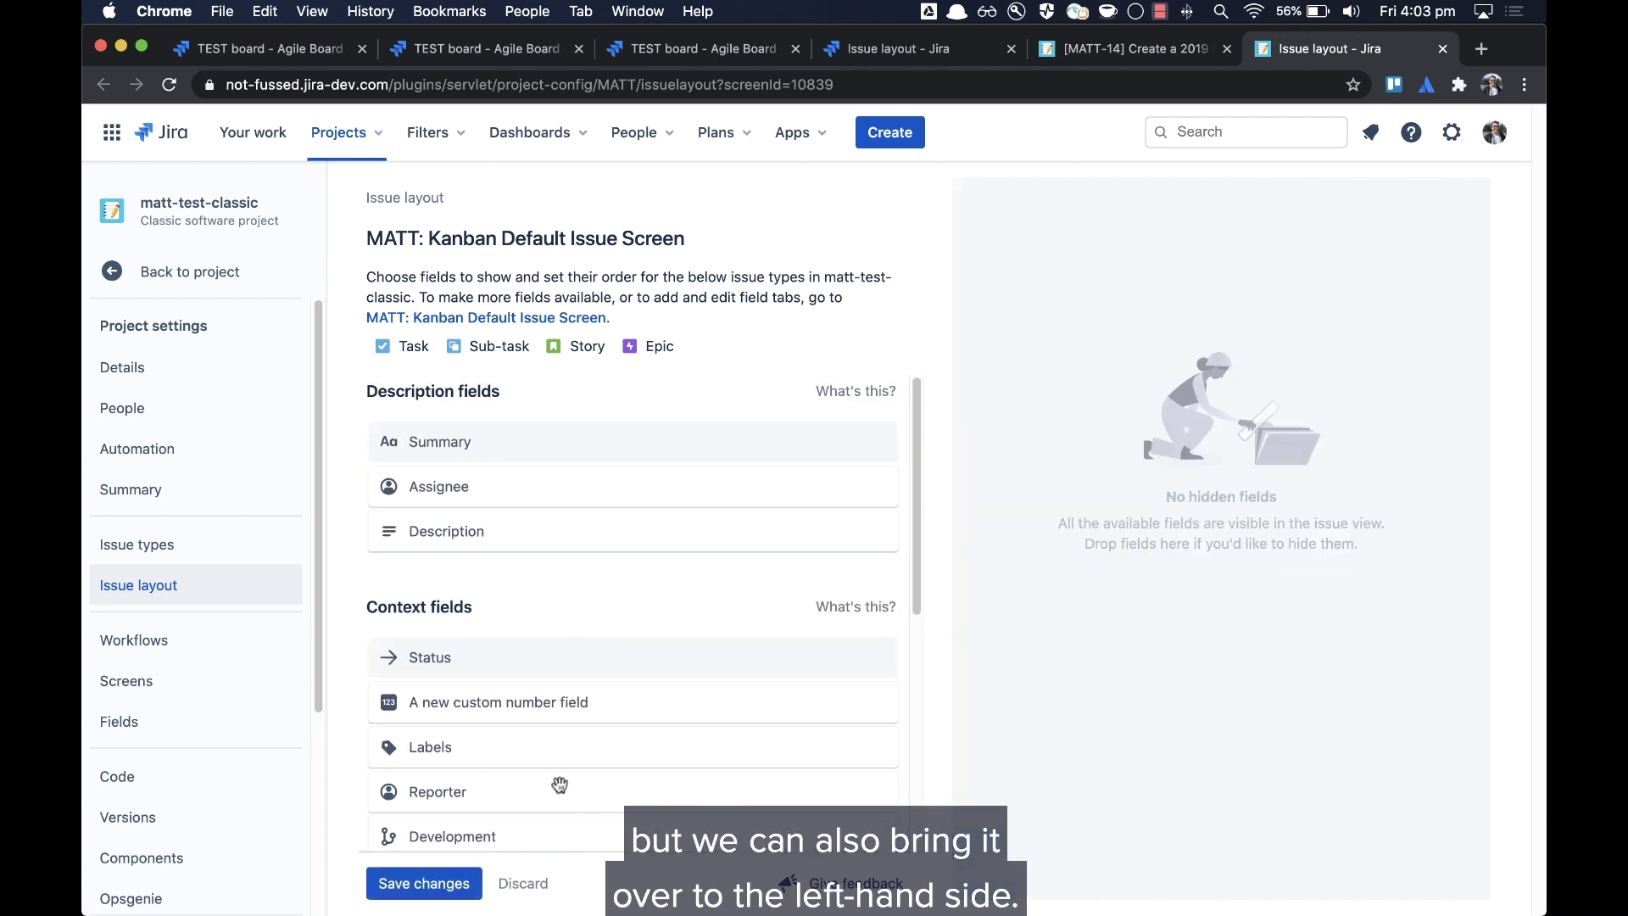
left_click_drag(486, 755, 545, 536)
scroll(496, 760, "down", 3)
left_click_drag(469, 775, 513, 502)
- Save the layout changes and reload MATT-14 to see the new layout
left_click(419, 884)
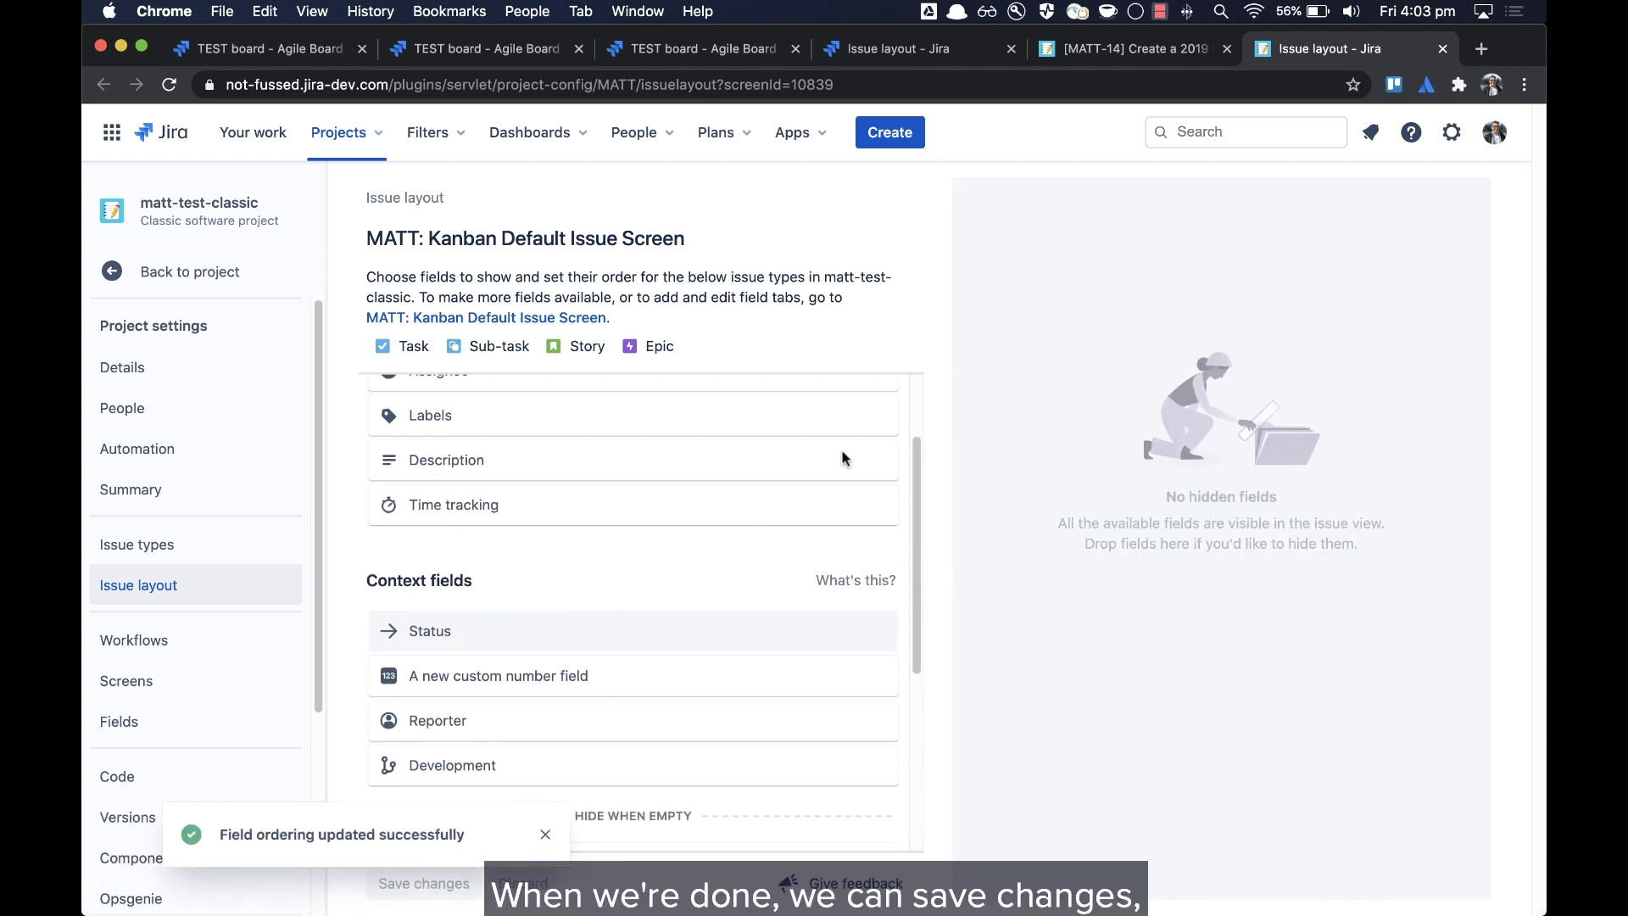
left_click(1165, 52)
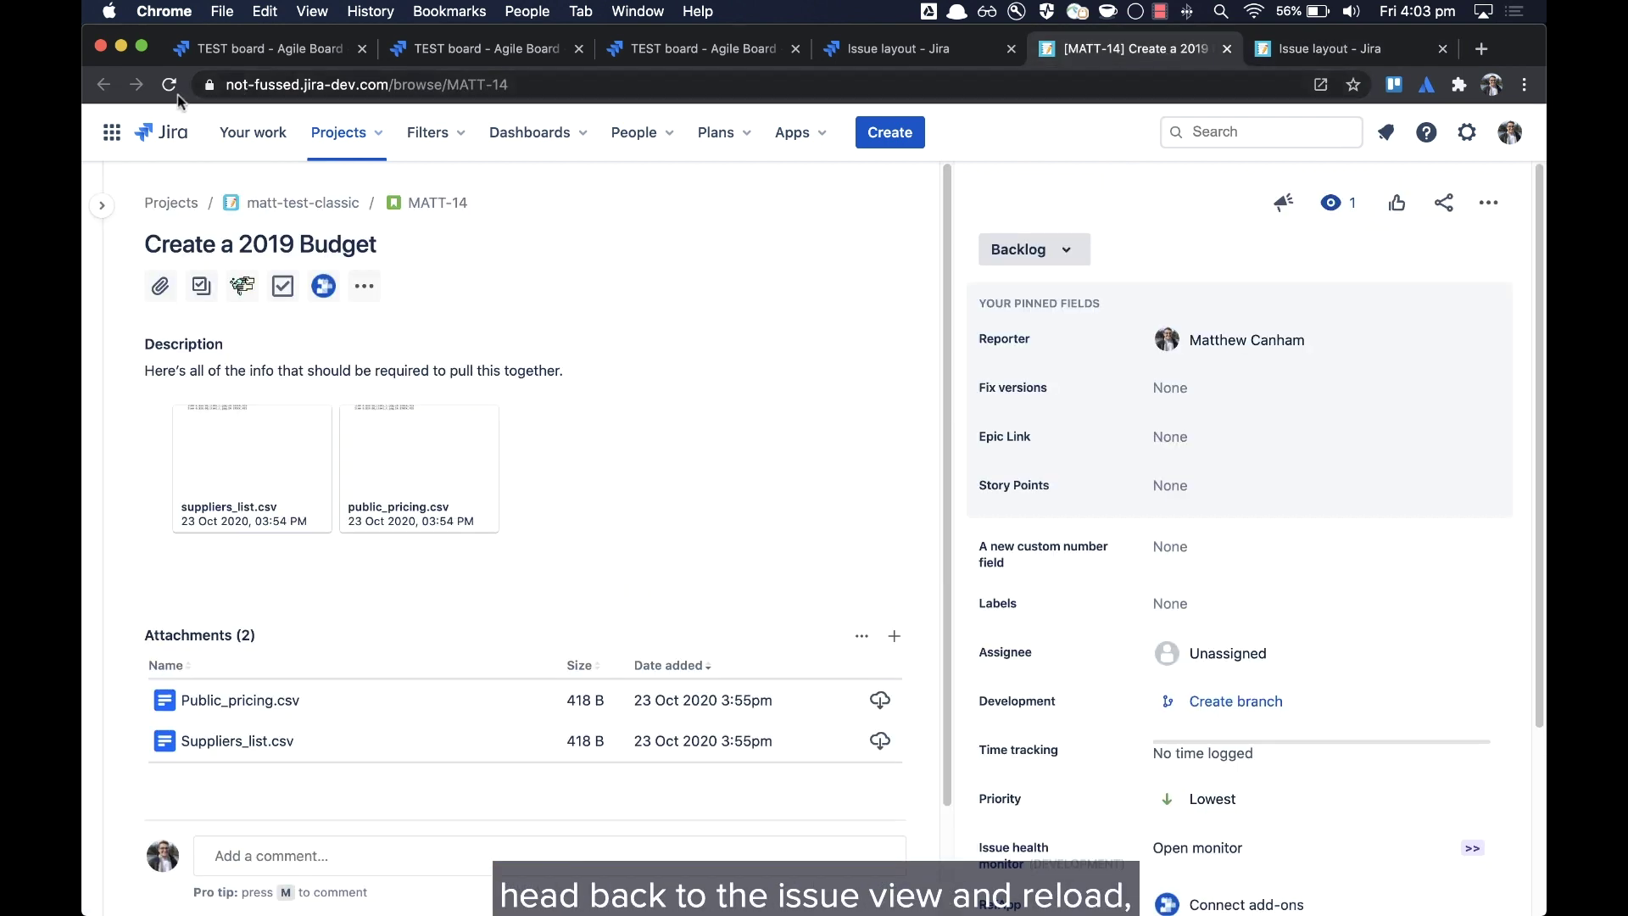
left_click(169, 84)
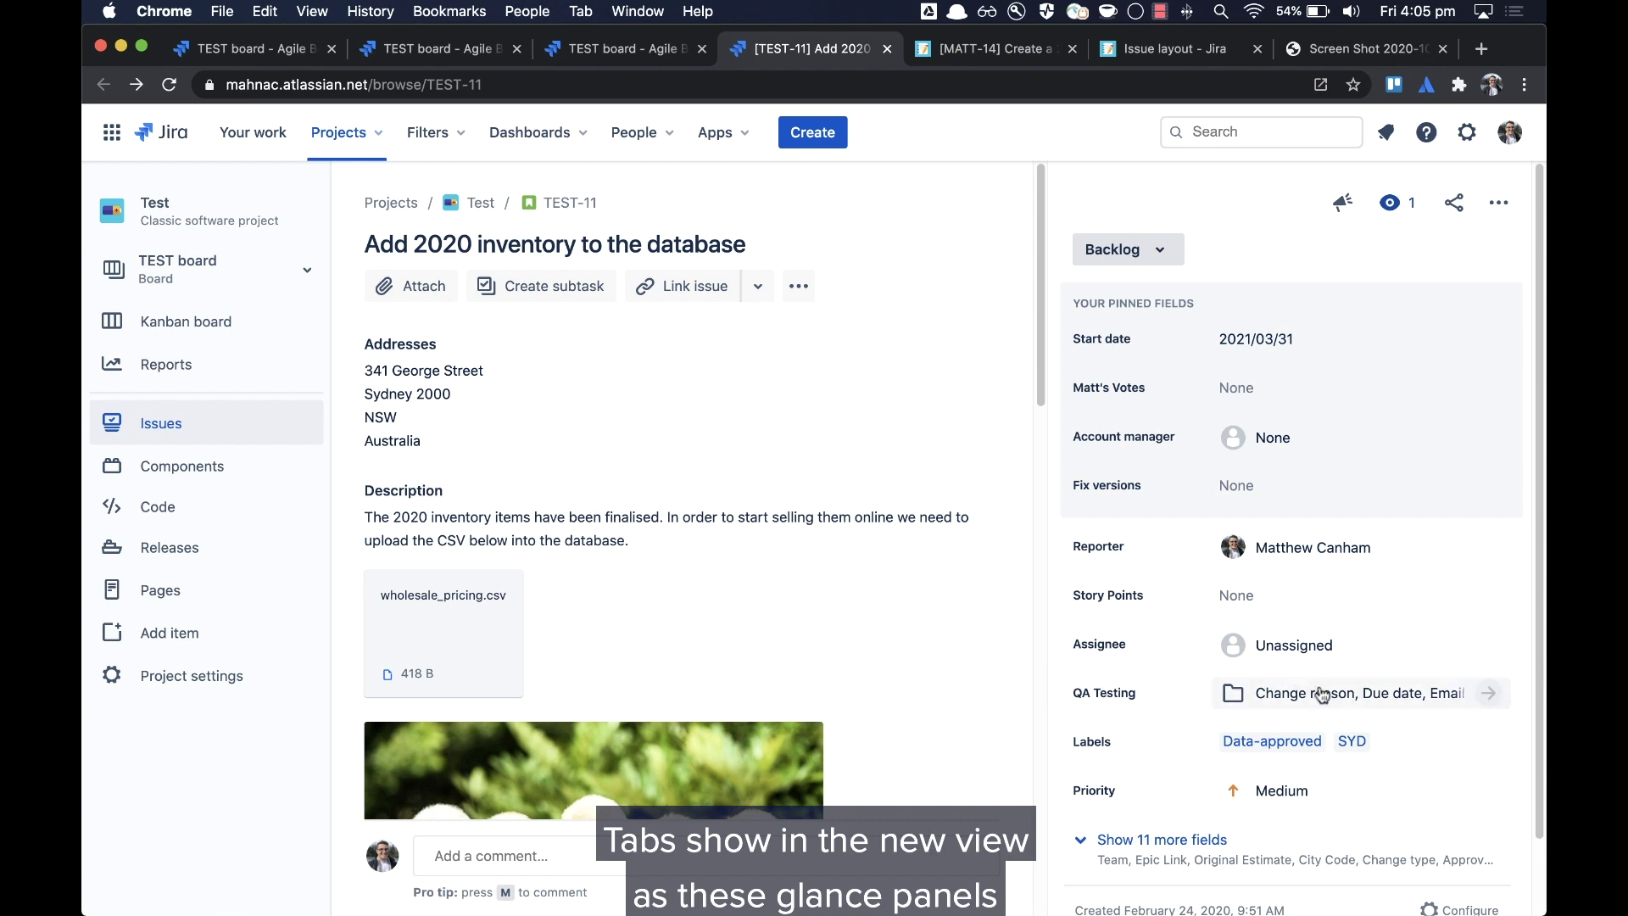
- Open the QA Testing glance panel from the sidebar, then close it again
left_click(1486, 696)
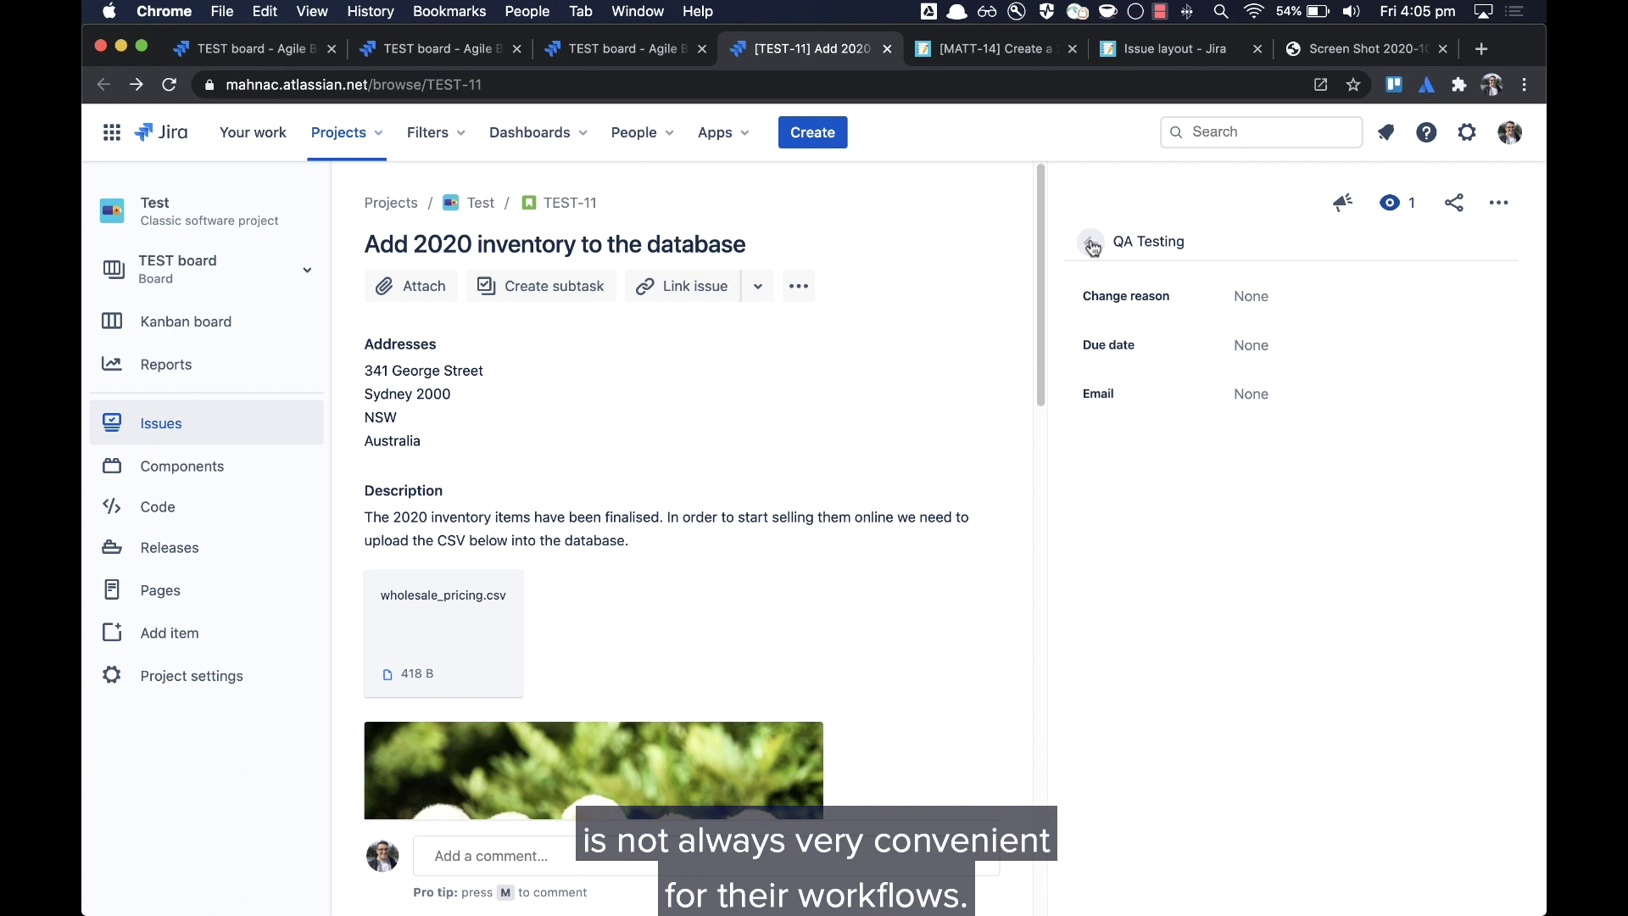
left_click(1090, 243)
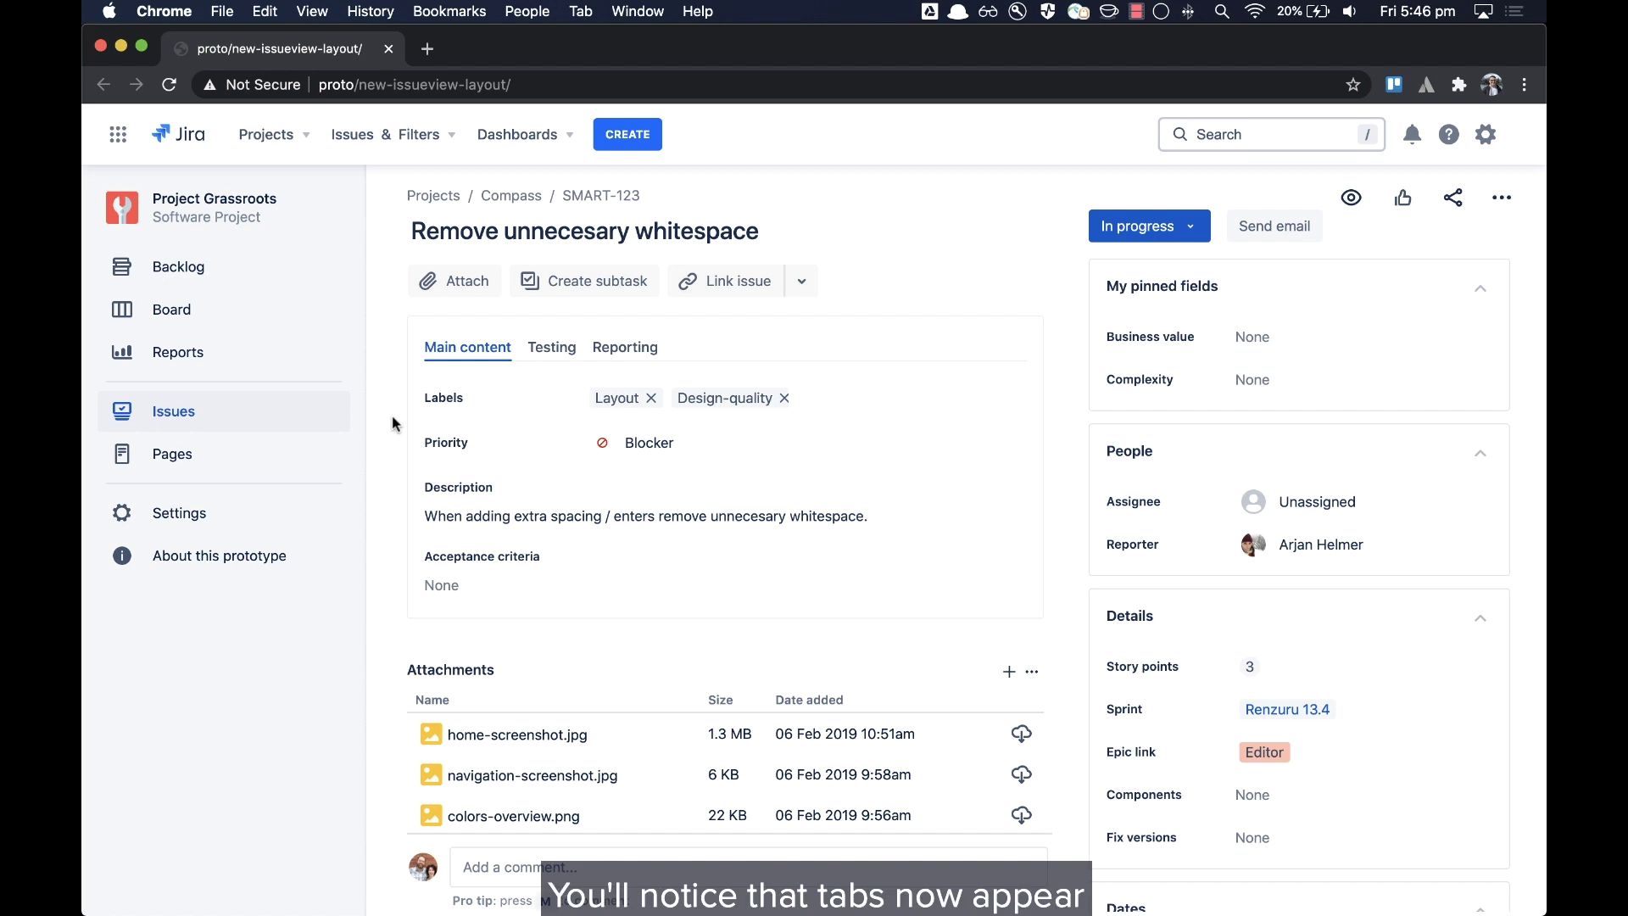
left_click(567, 360)
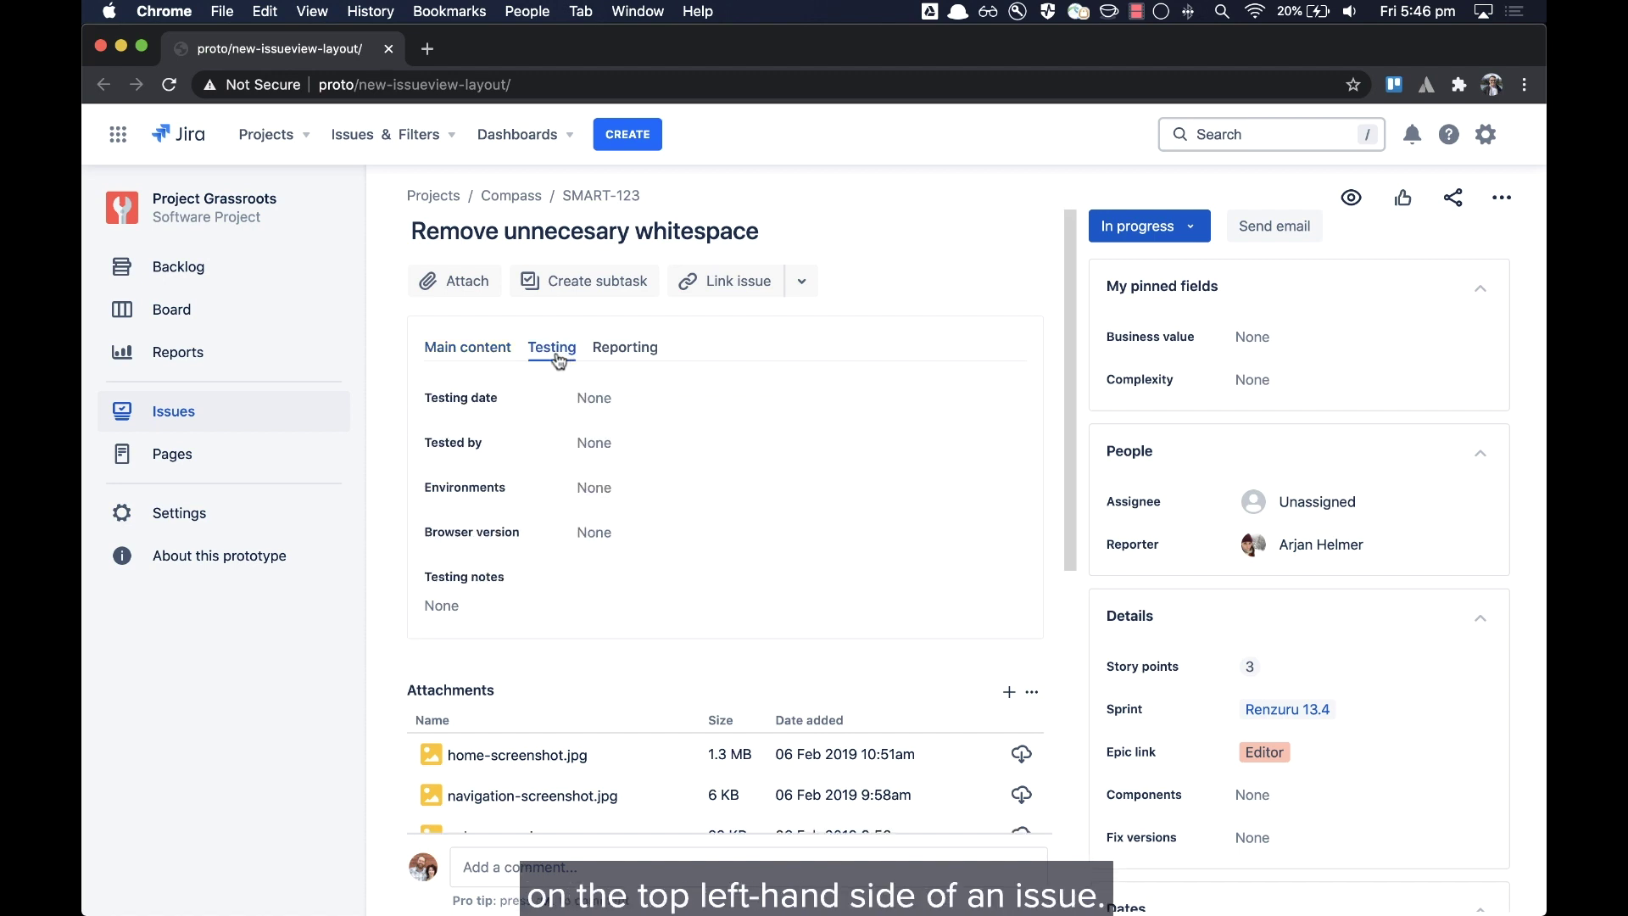
left_click(491, 356)
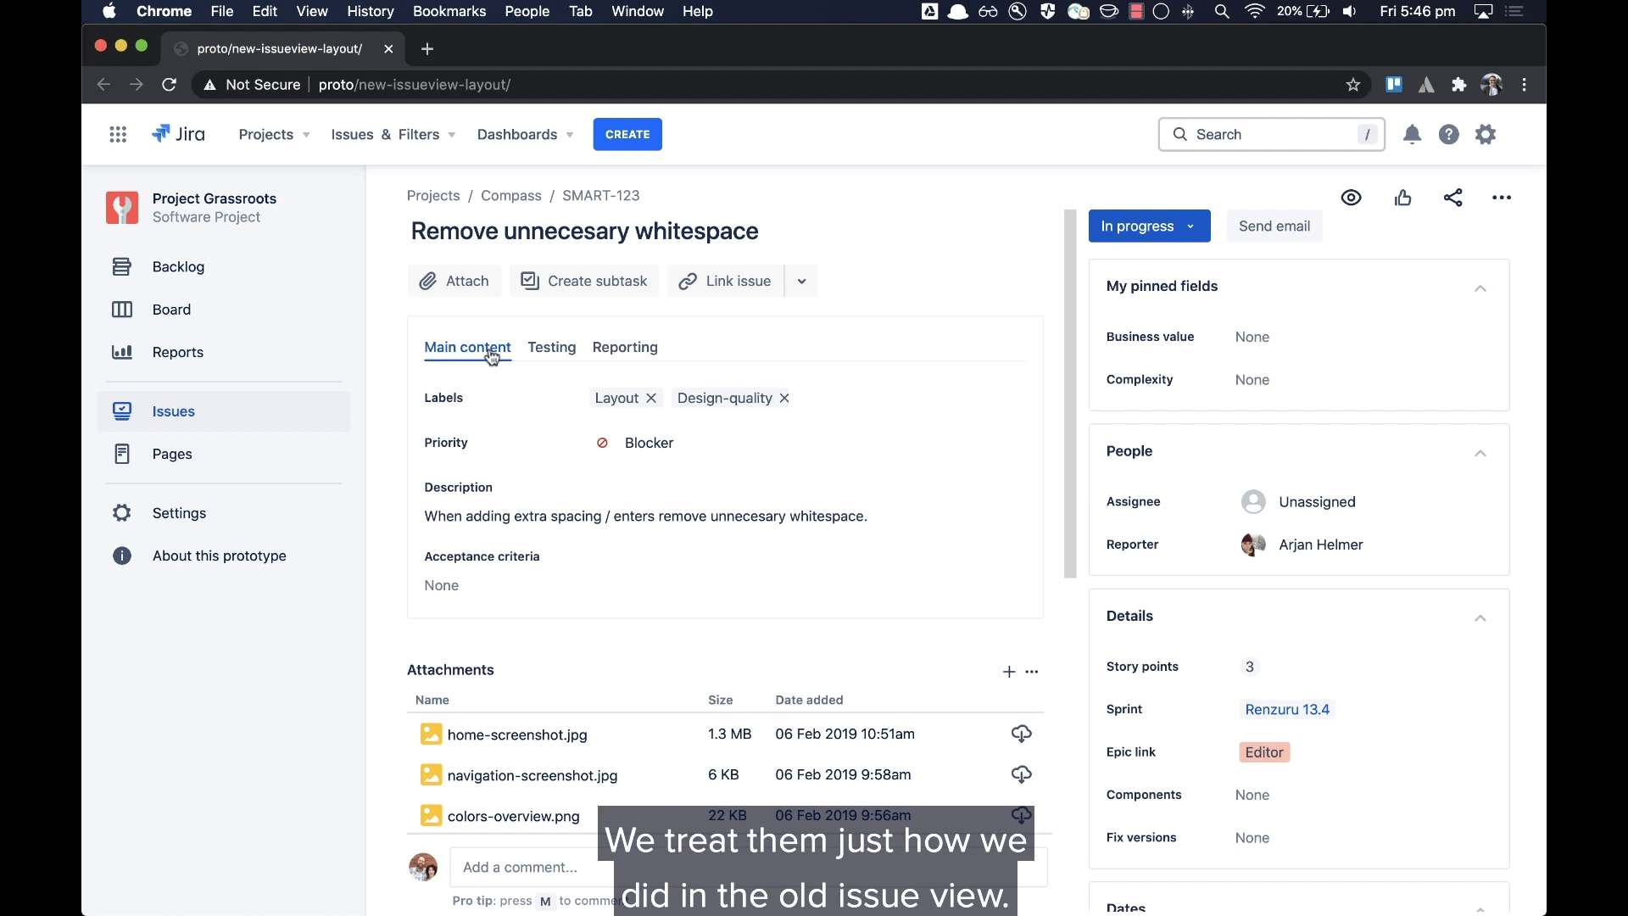
left_click(1480, 623)
left_click(1482, 623)
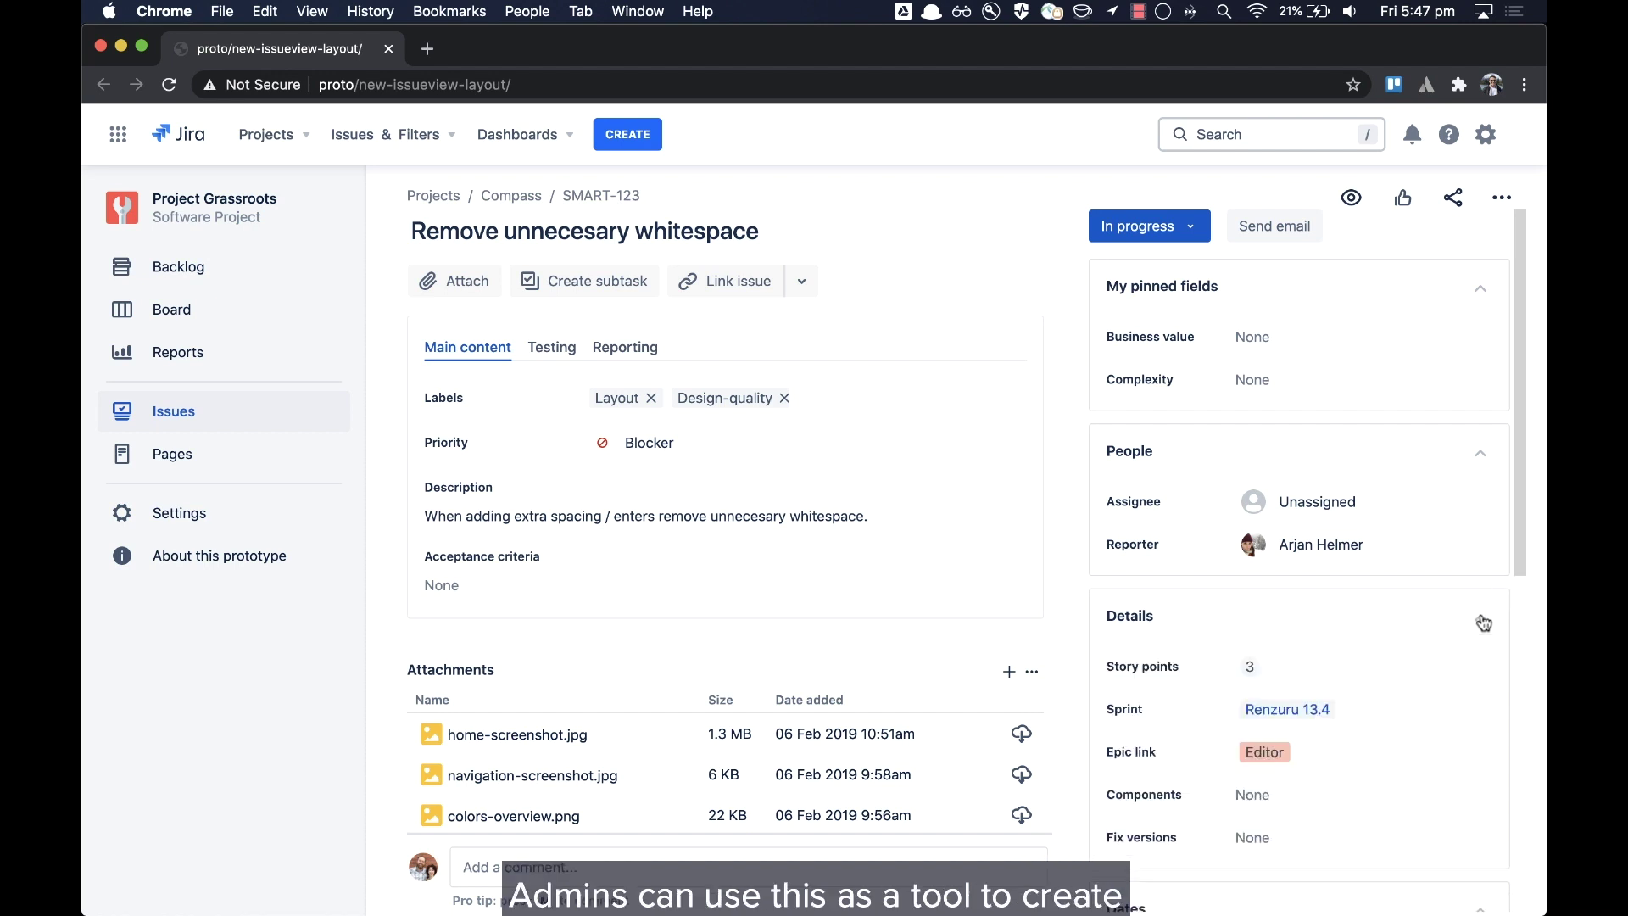
left_click(1483, 463)
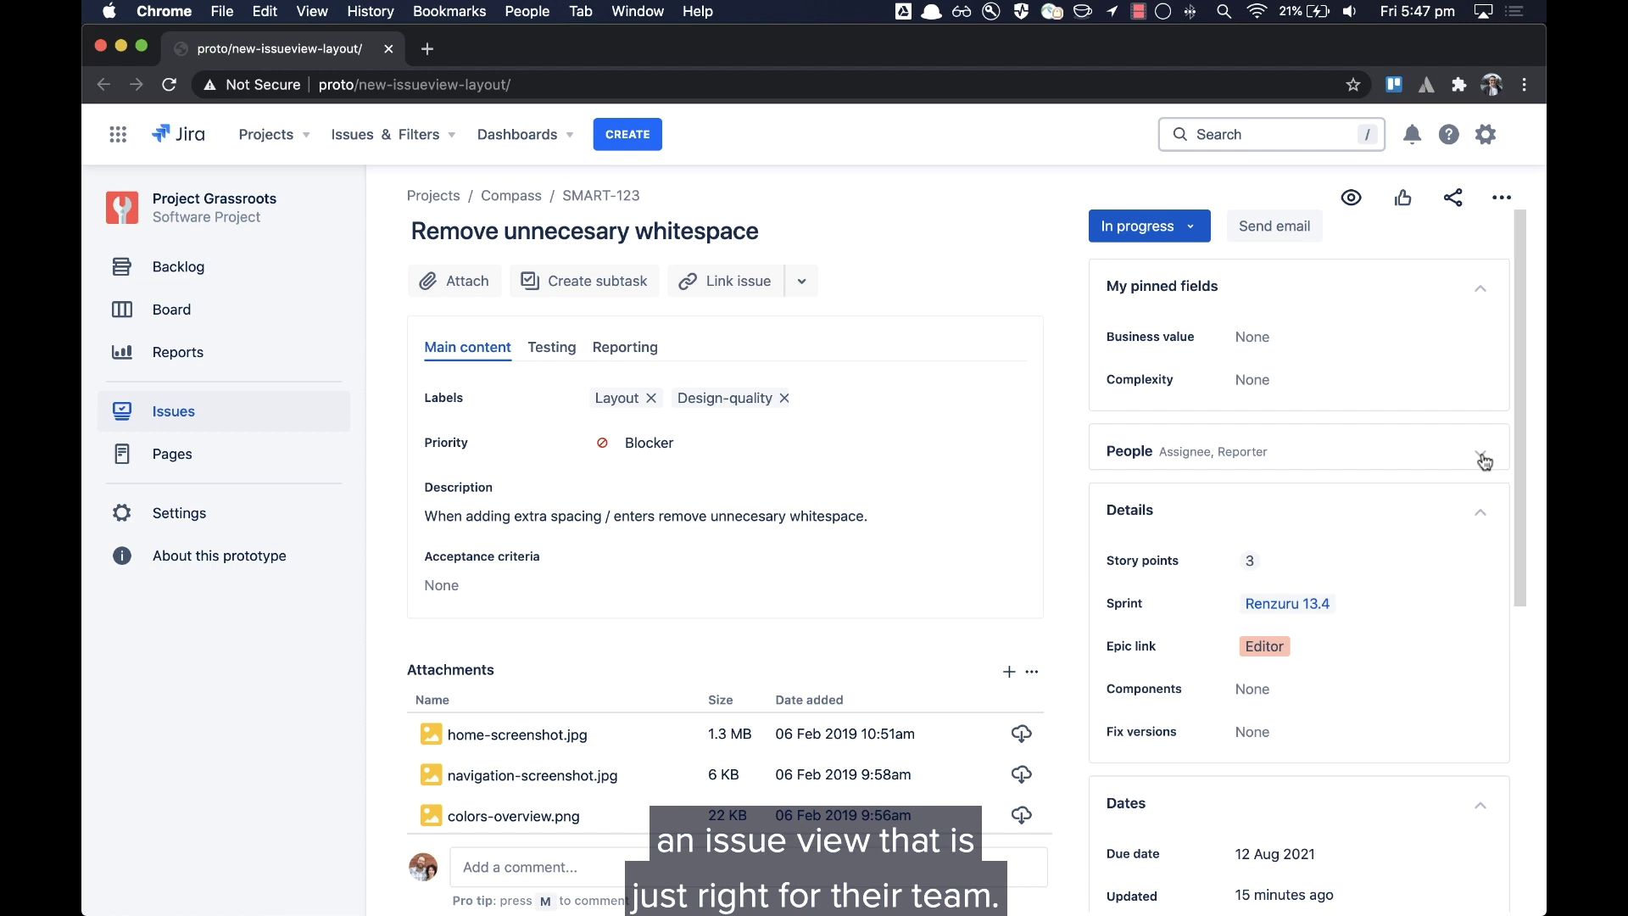
left_click(1484, 462)
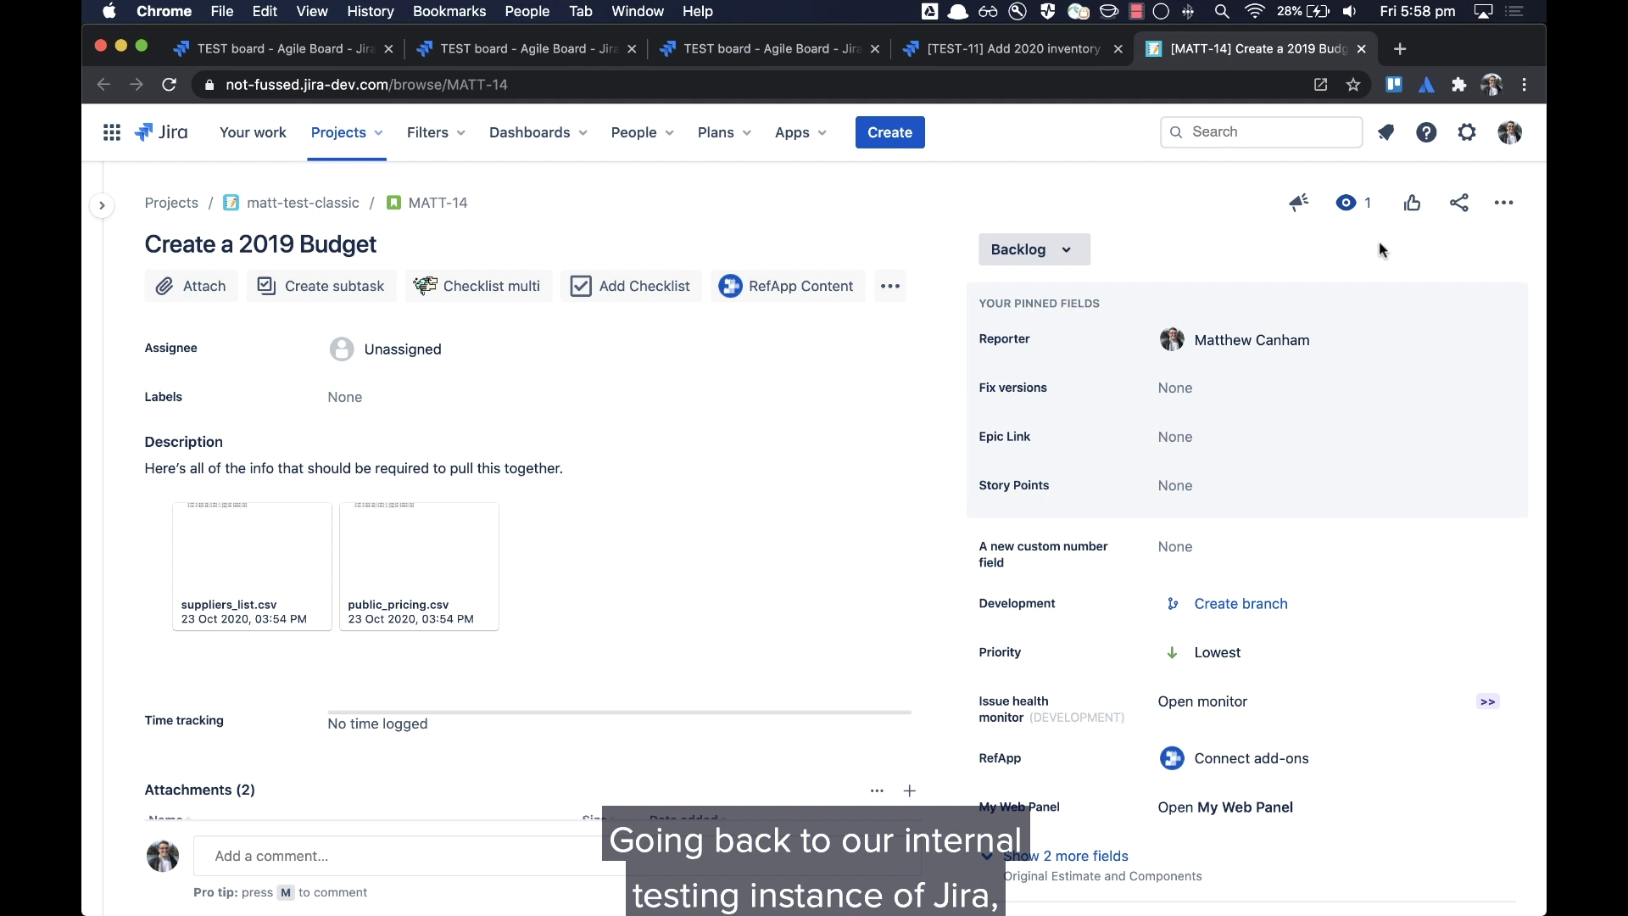
- Cast a vote for MATT-14 from the thumbs-up voting menu
left_click(1412, 208)
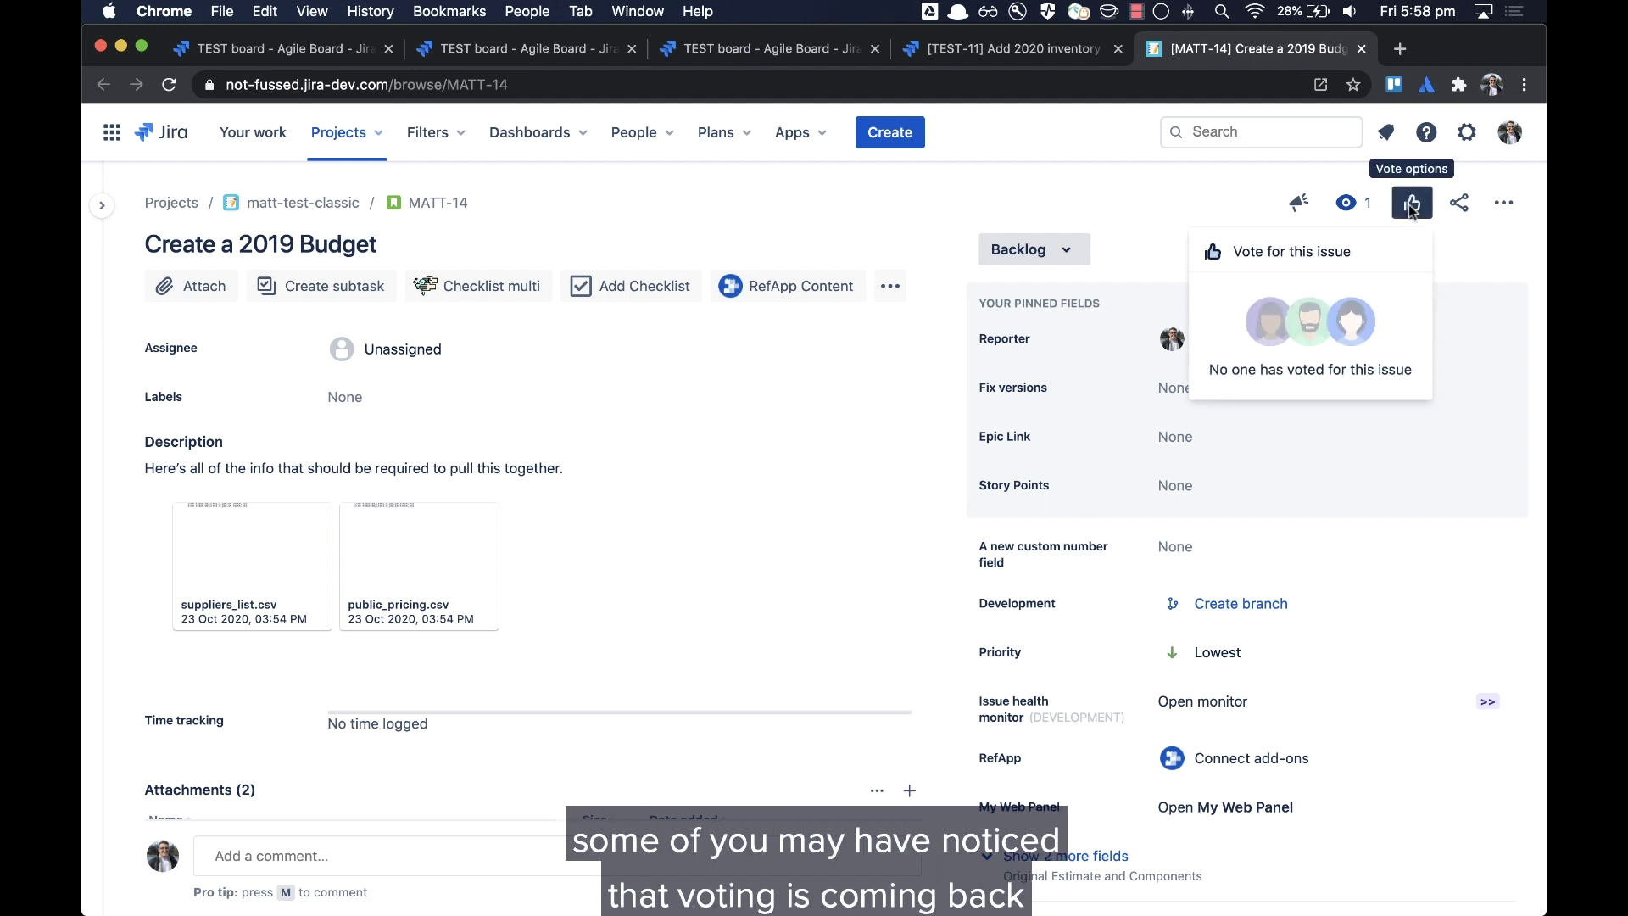
left_click(1360, 253)
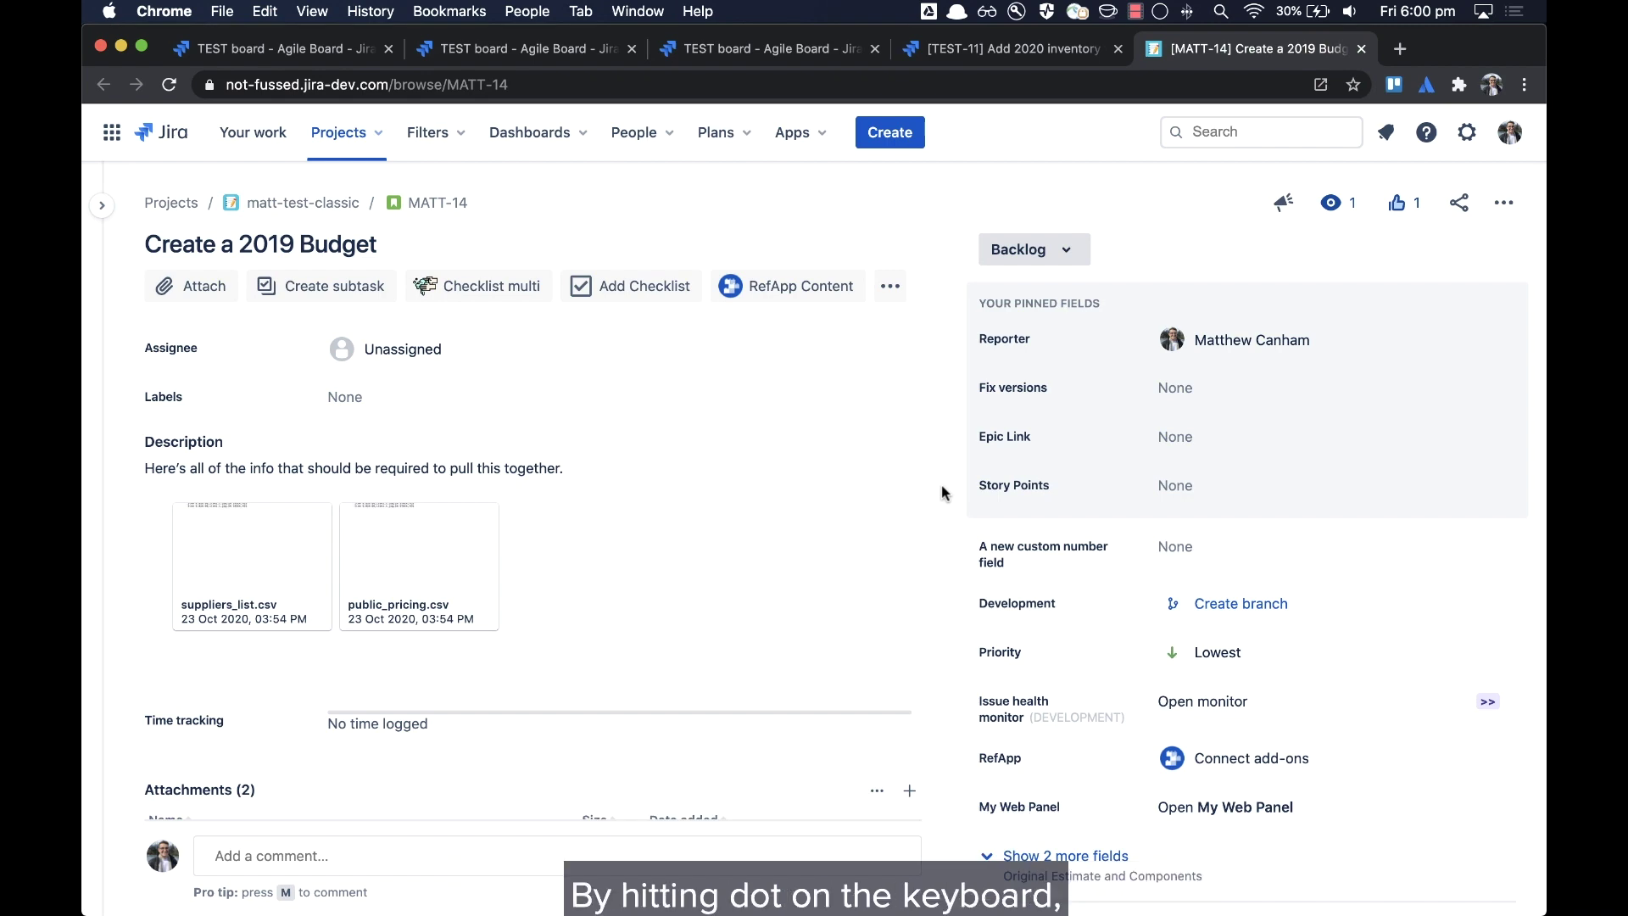
- Search quick actions for 'epic' to edit MATT-14's Epic Link field
key("period")
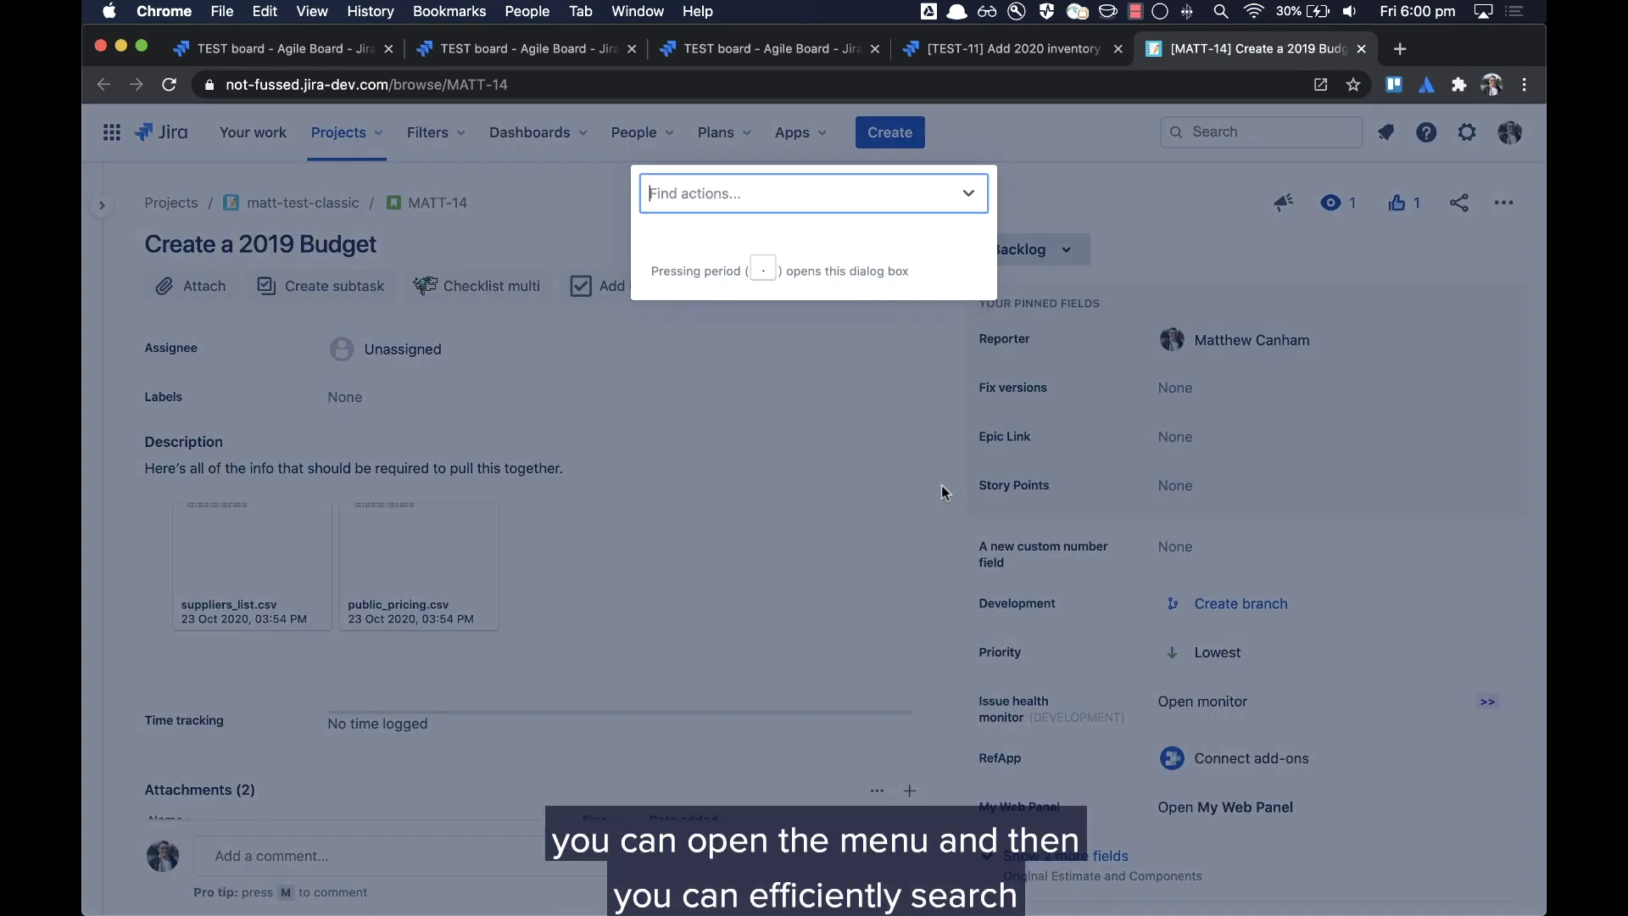
type("epic")
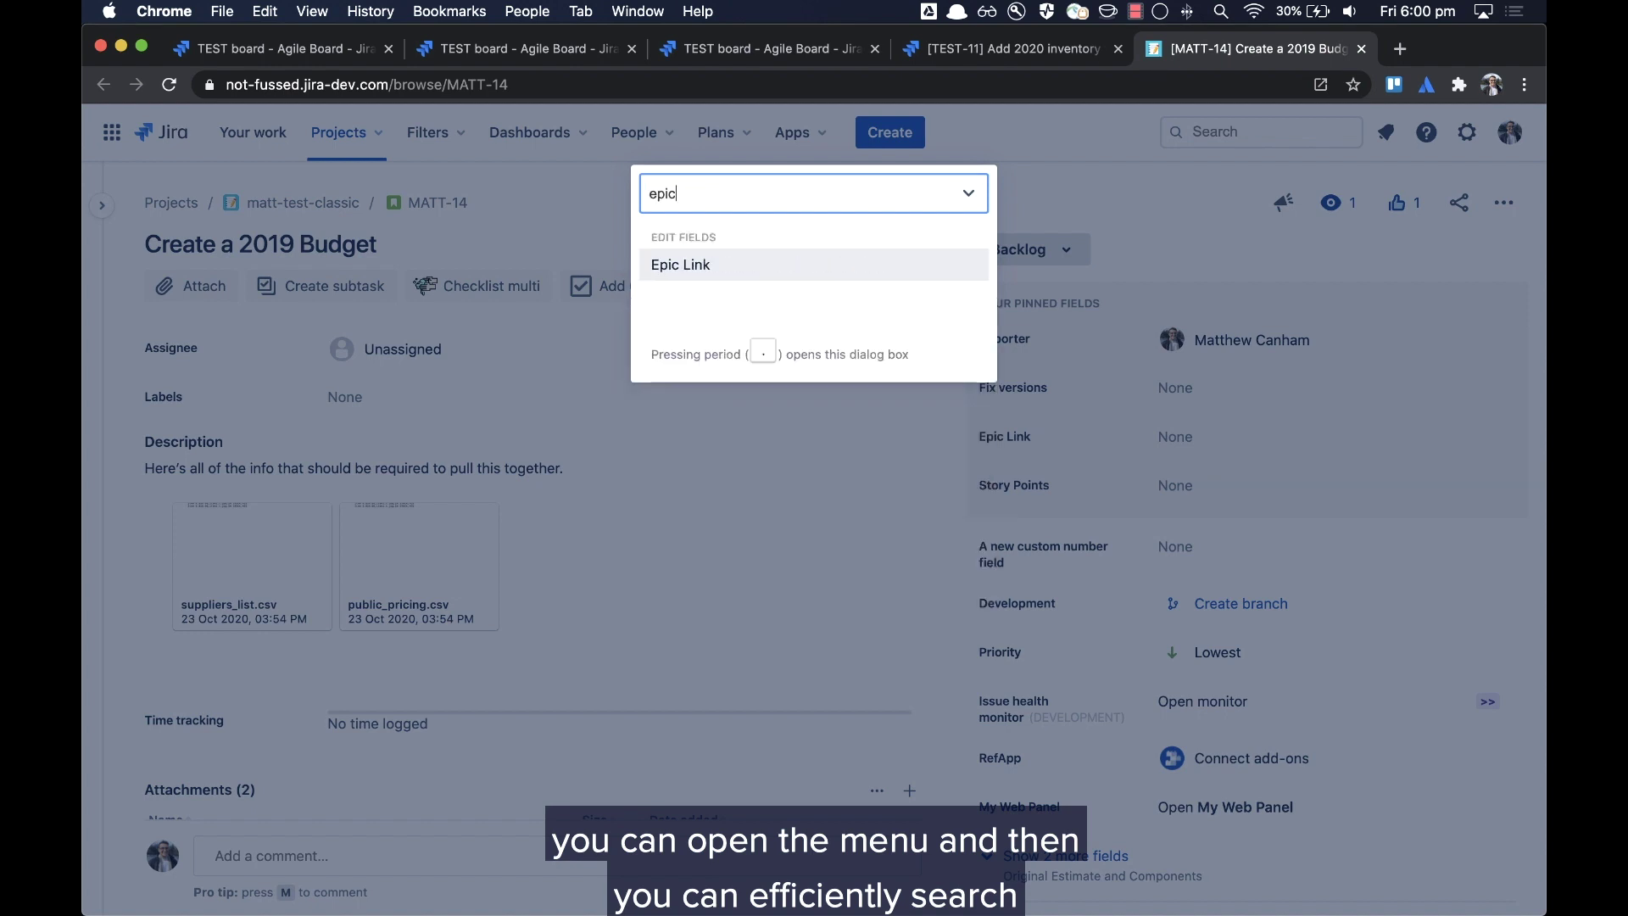
key("Return")
key("Return")
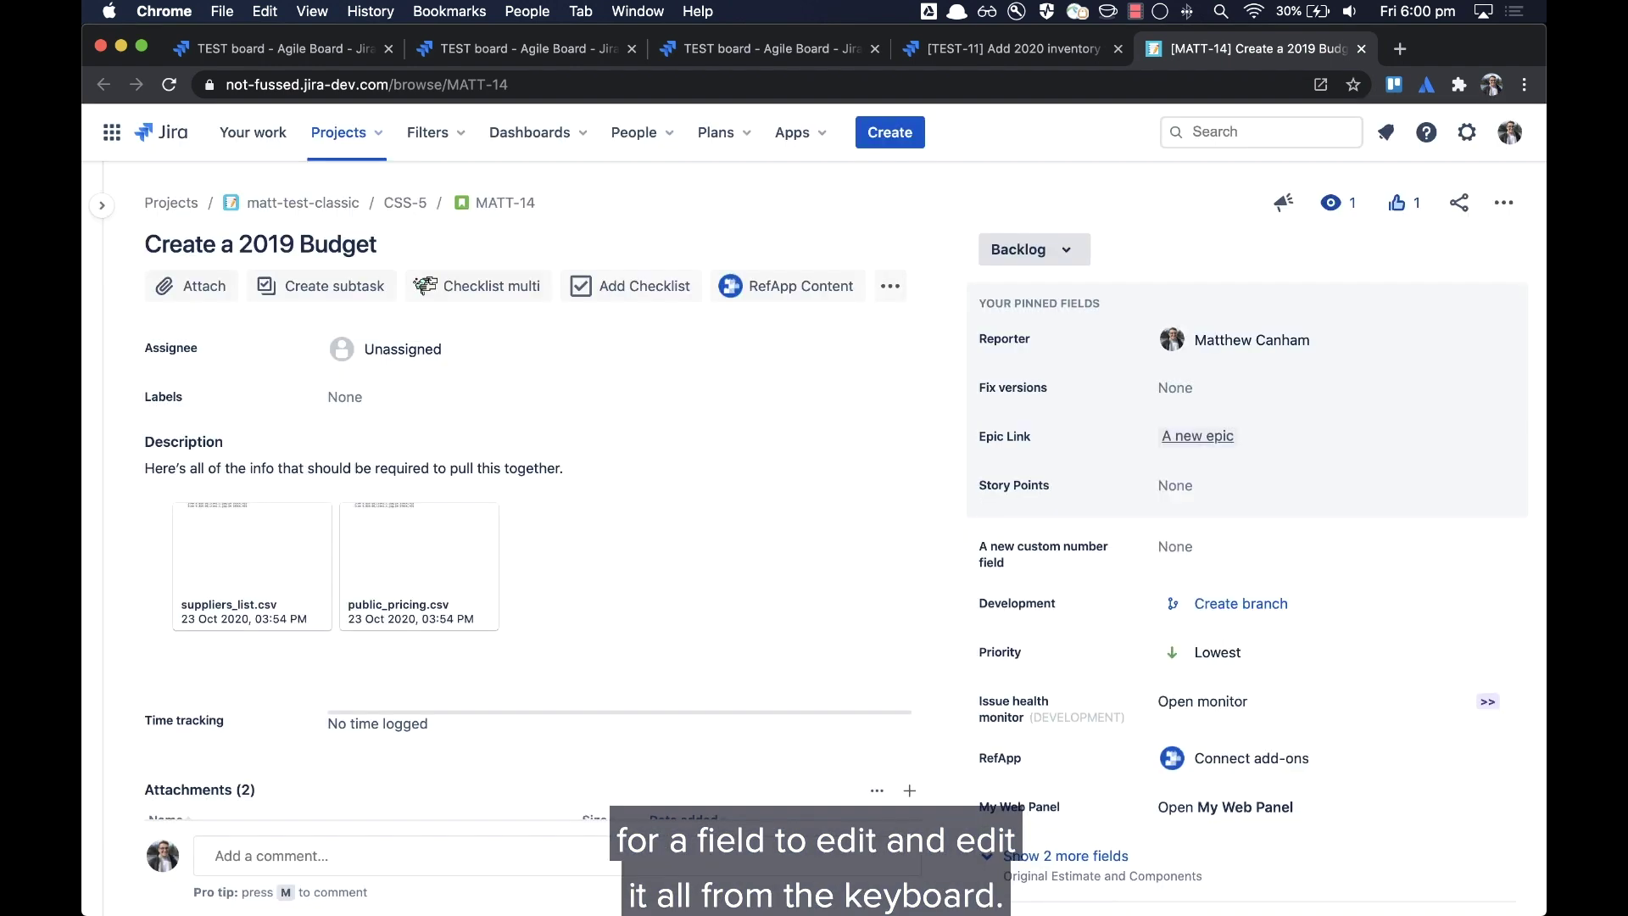